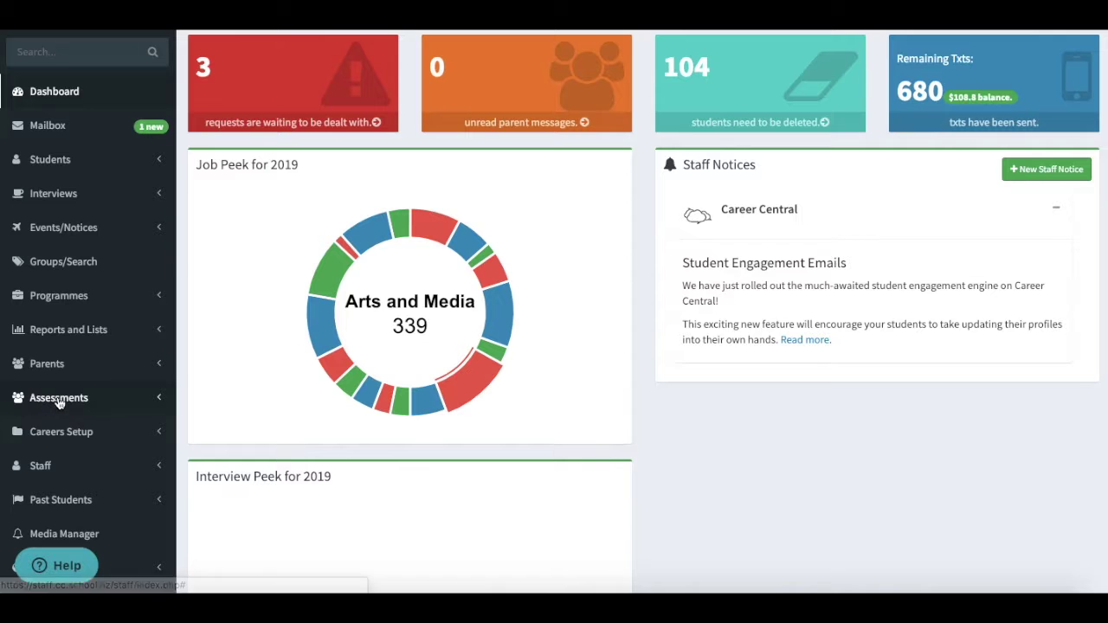
# - Open the Assessments list showing the career options and future-direction unit standards
pyautogui.click(59, 427)
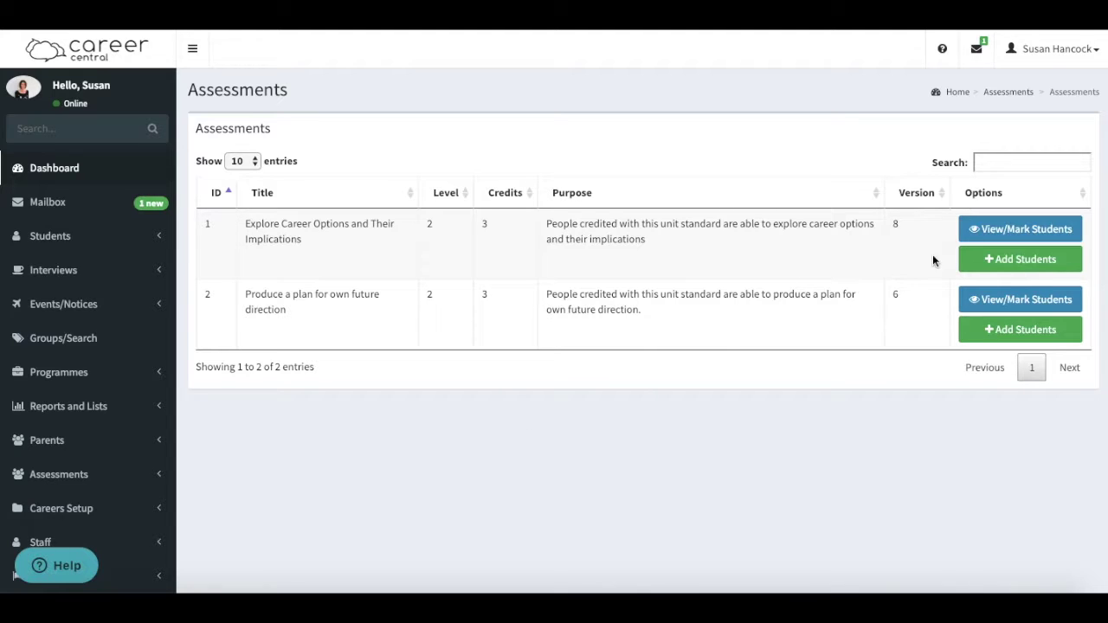
# - Add a fifth student to Explore Career Options and Their Implications by searching their name
pyautogui.click(1016, 261)
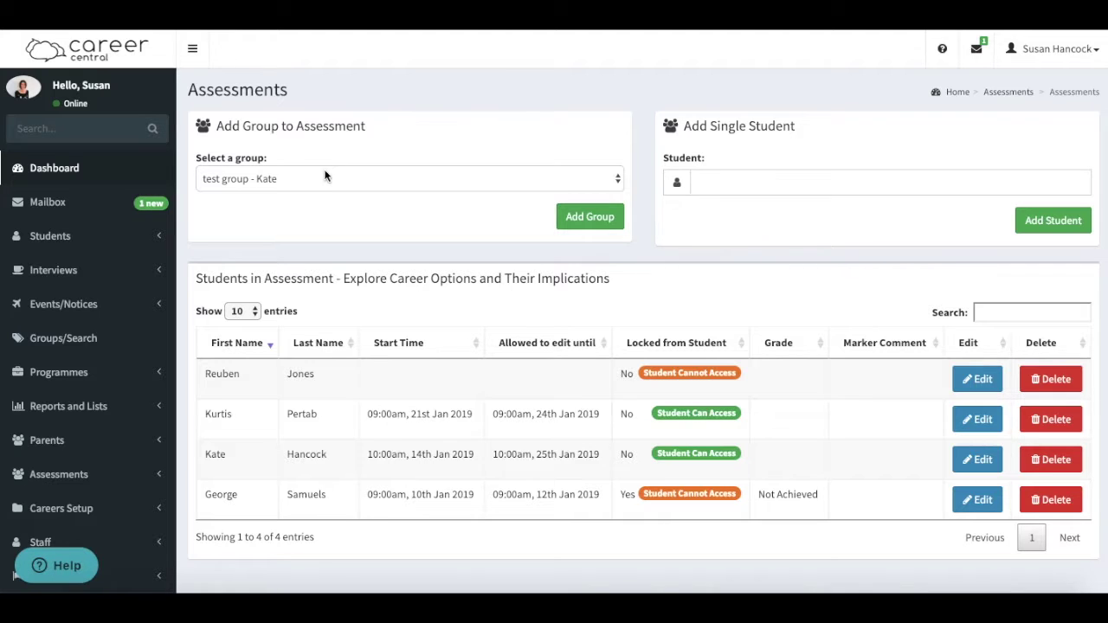
pyautogui.click(284, 178)
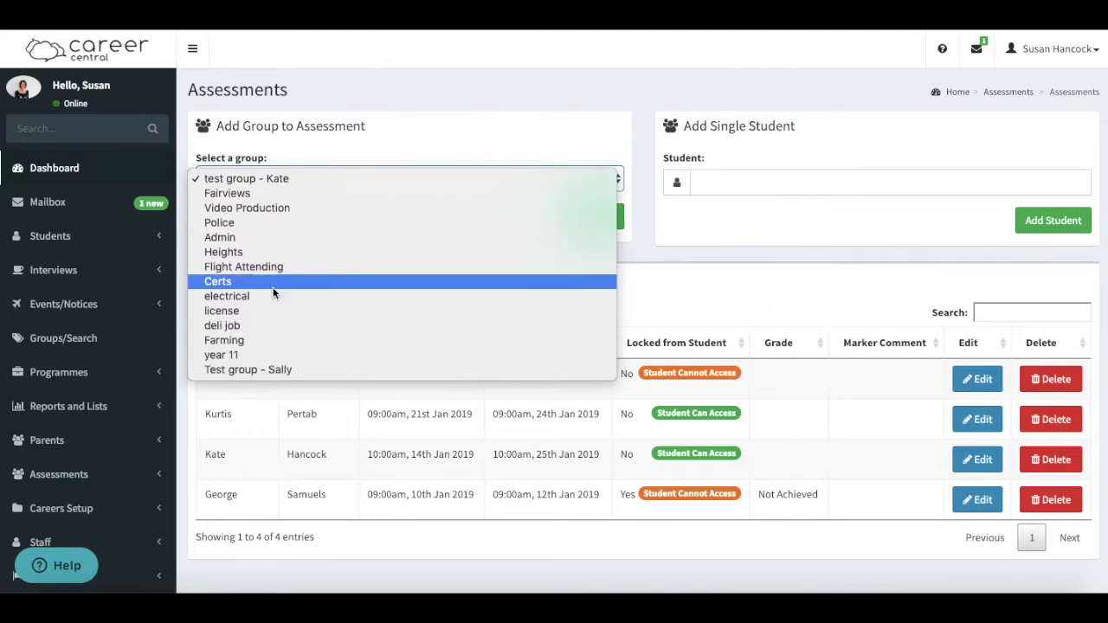
pyautogui.click(282, 164)
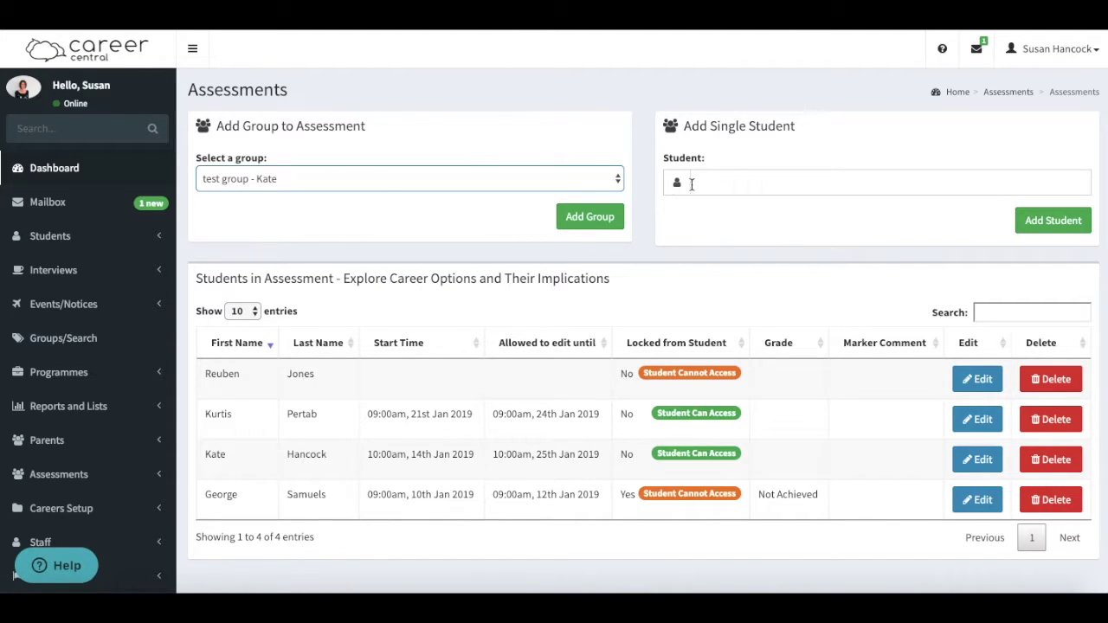
pyautogui.click(748, 183)
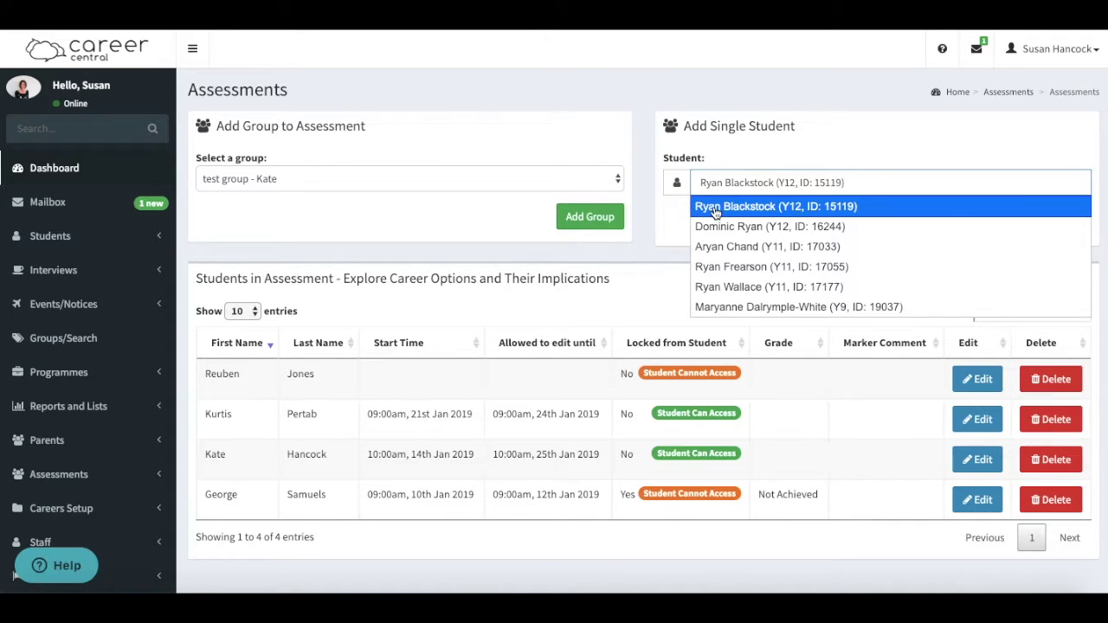
pyautogui.click(713, 206)
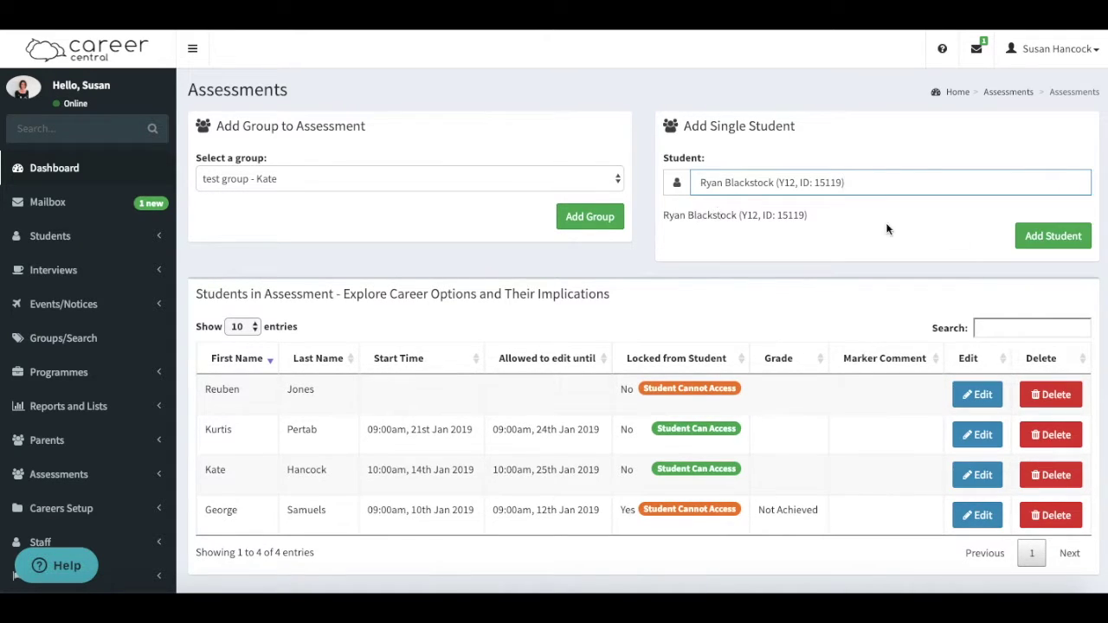
pyautogui.click(1051, 237)
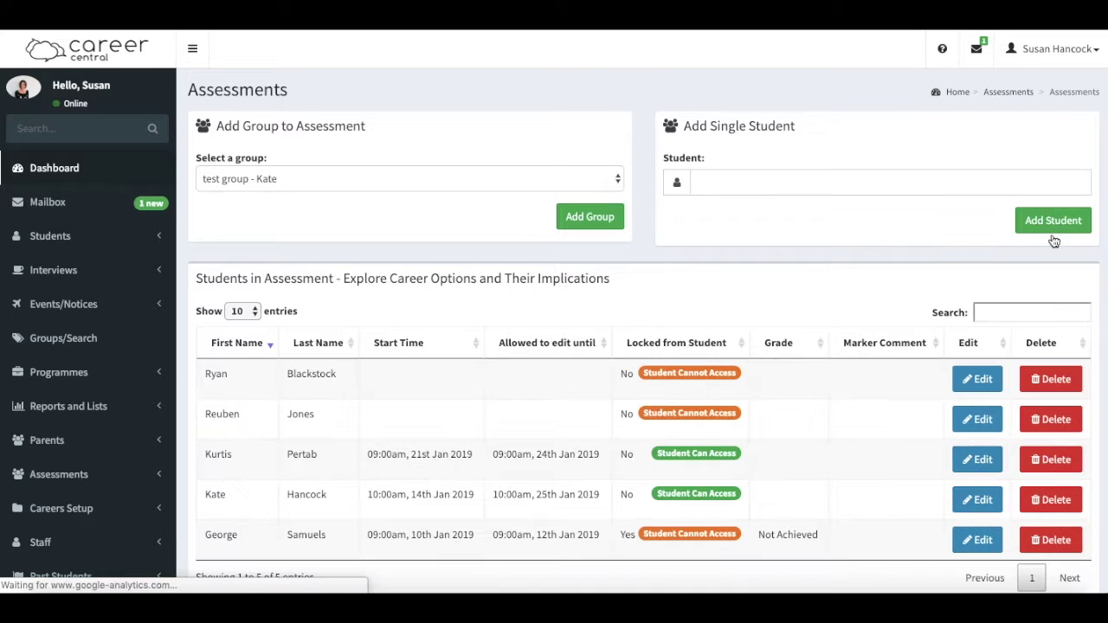
# - Set the new student's assessment period to 22–25 January 2019 and save it
pyautogui.scroll(-2, 805, 334)
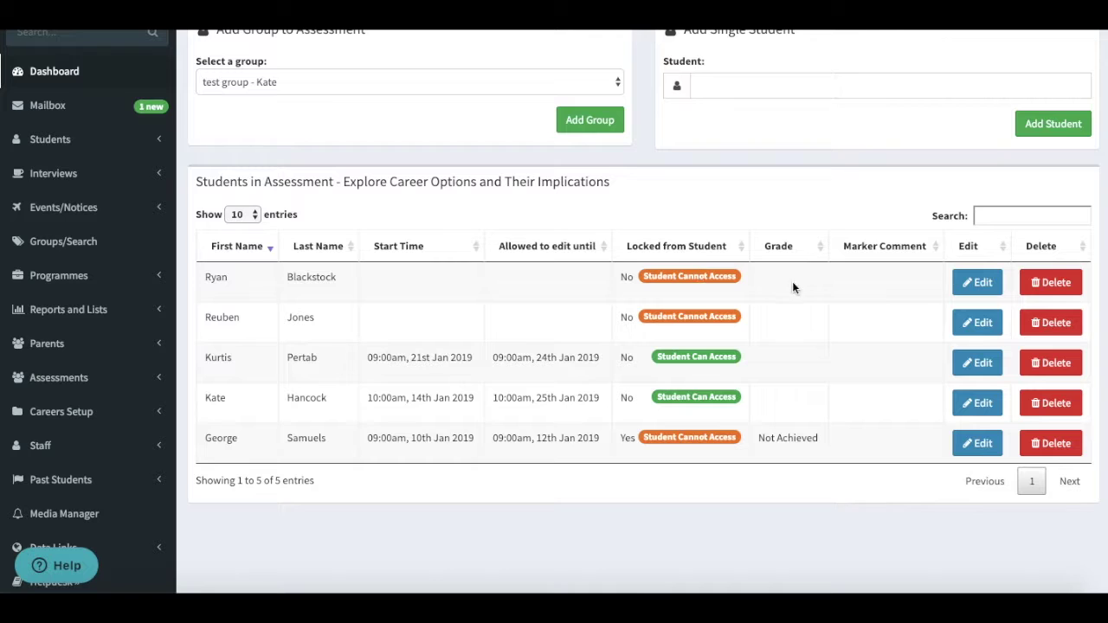
pyautogui.click(978, 286)
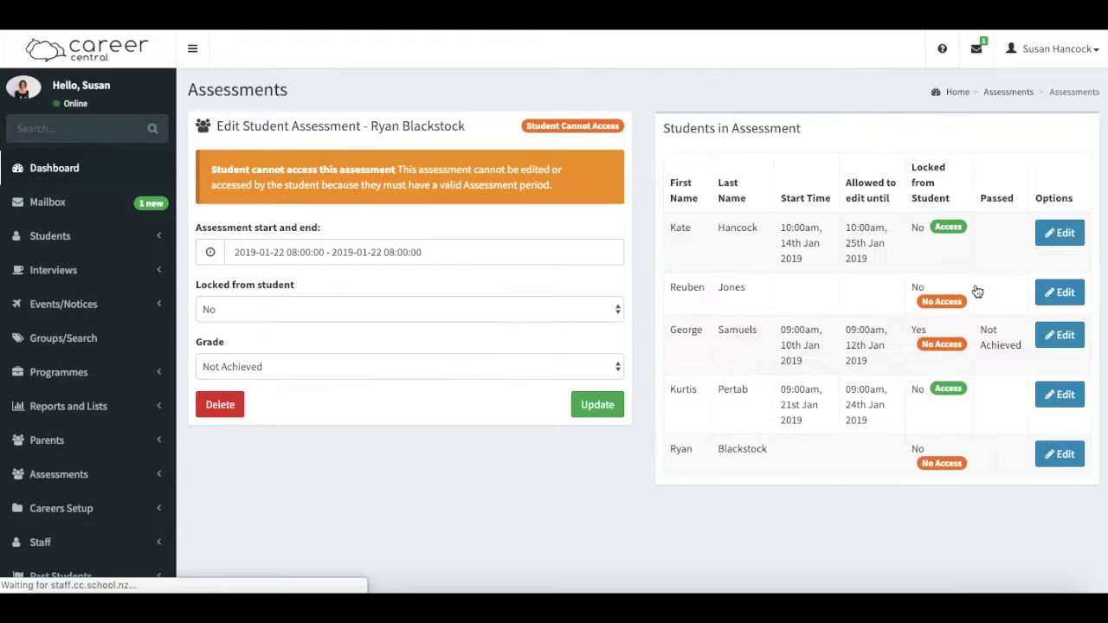
pyautogui.click(310, 251)
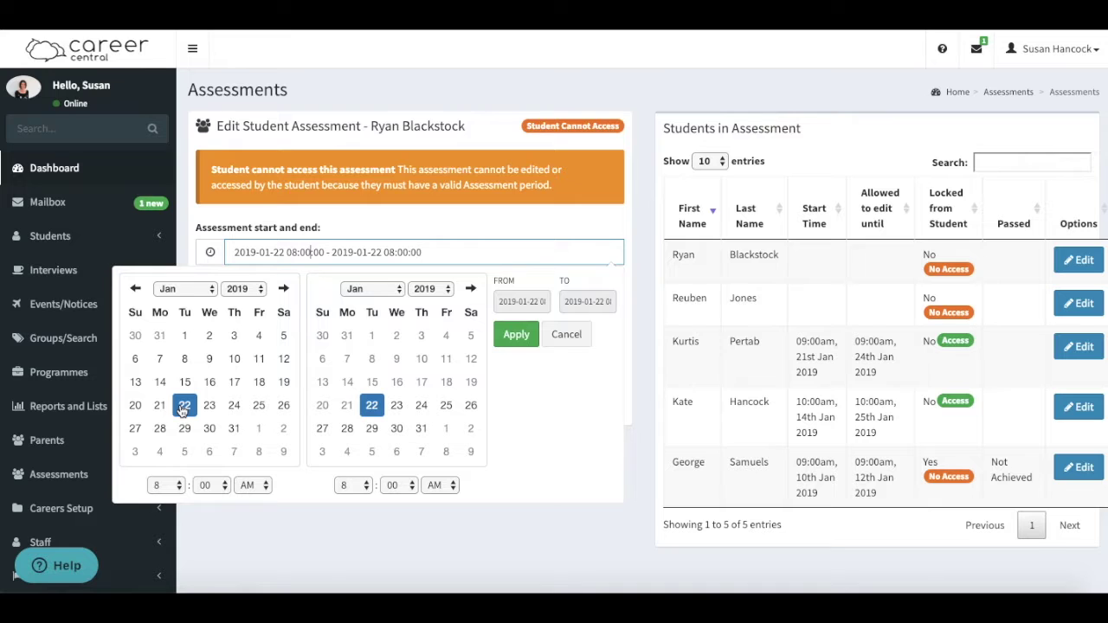
pyautogui.click(447, 407)
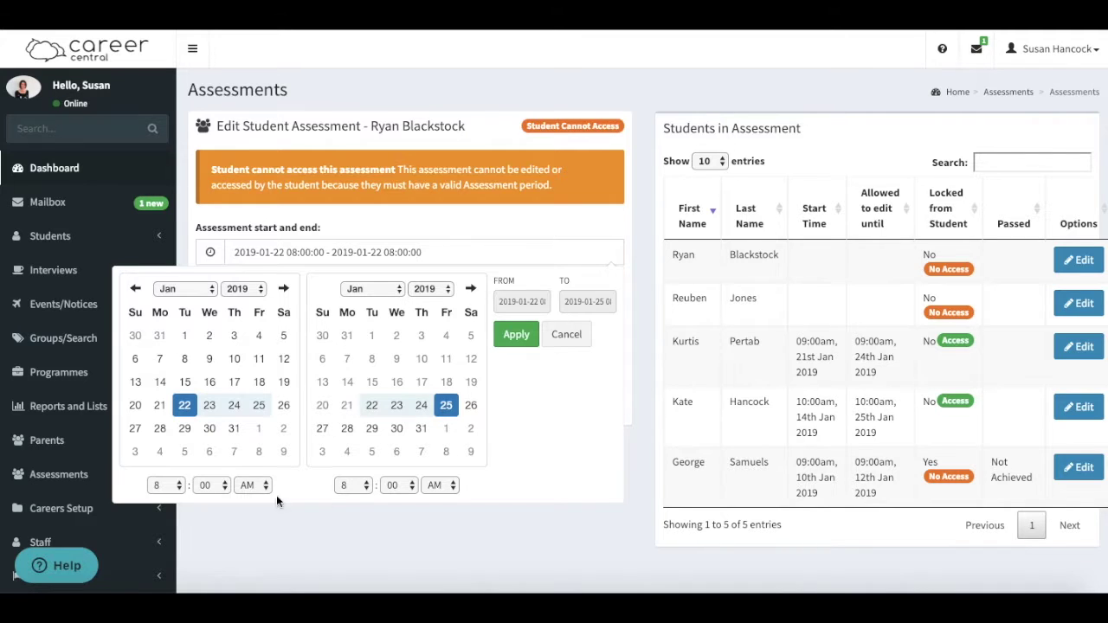
pyautogui.click(512, 335)
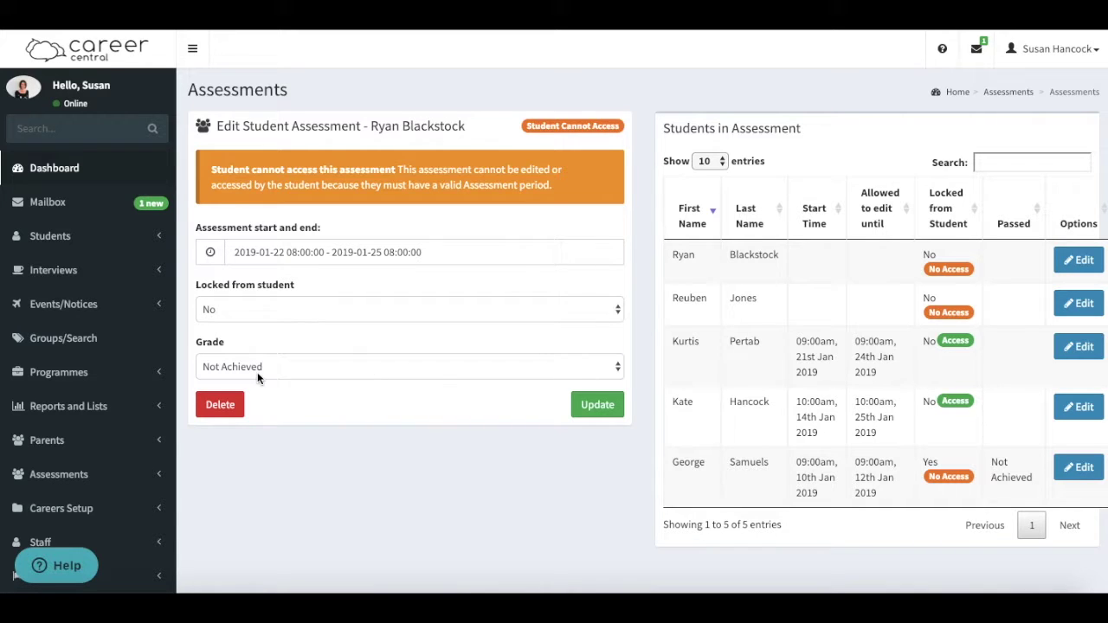
pyautogui.click(593, 406)
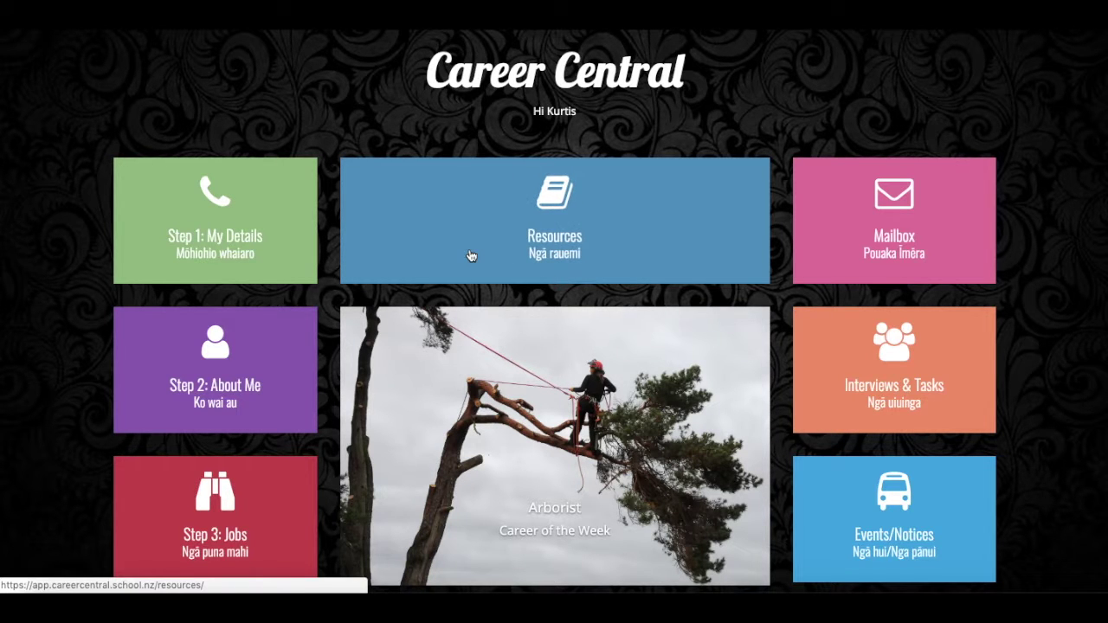
# - From the student dashboard, open NCEA Assessments and start Explore Career Options and Their Implications
pyautogui.scroll(-3, 499, 362)
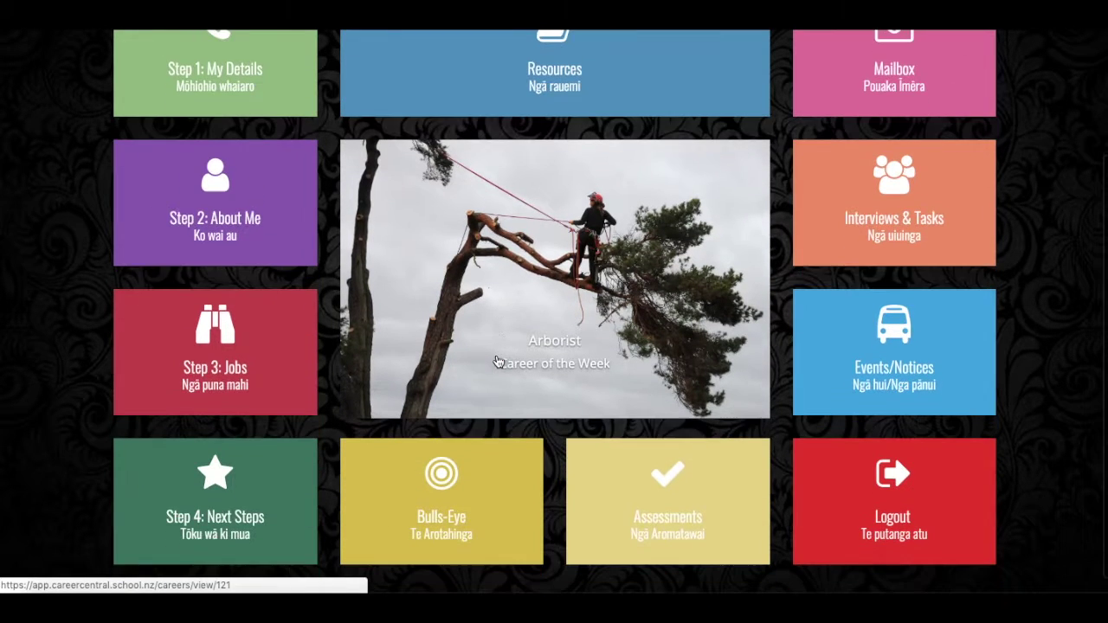
pyautogui.click(667, 493)
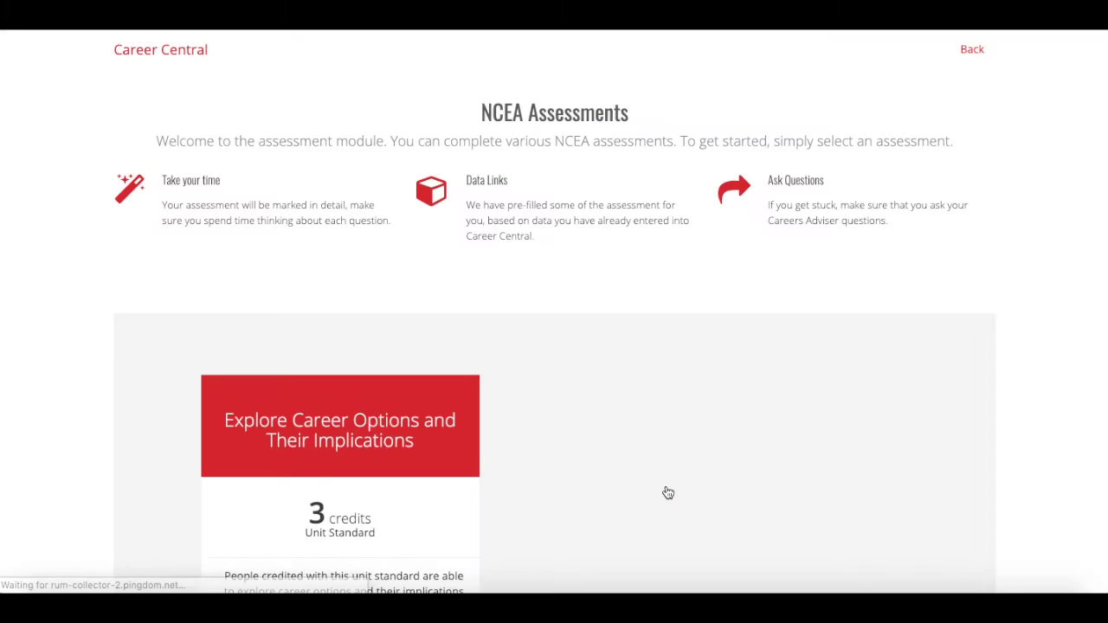
pyautogui.scroll(-1, 667, 492)
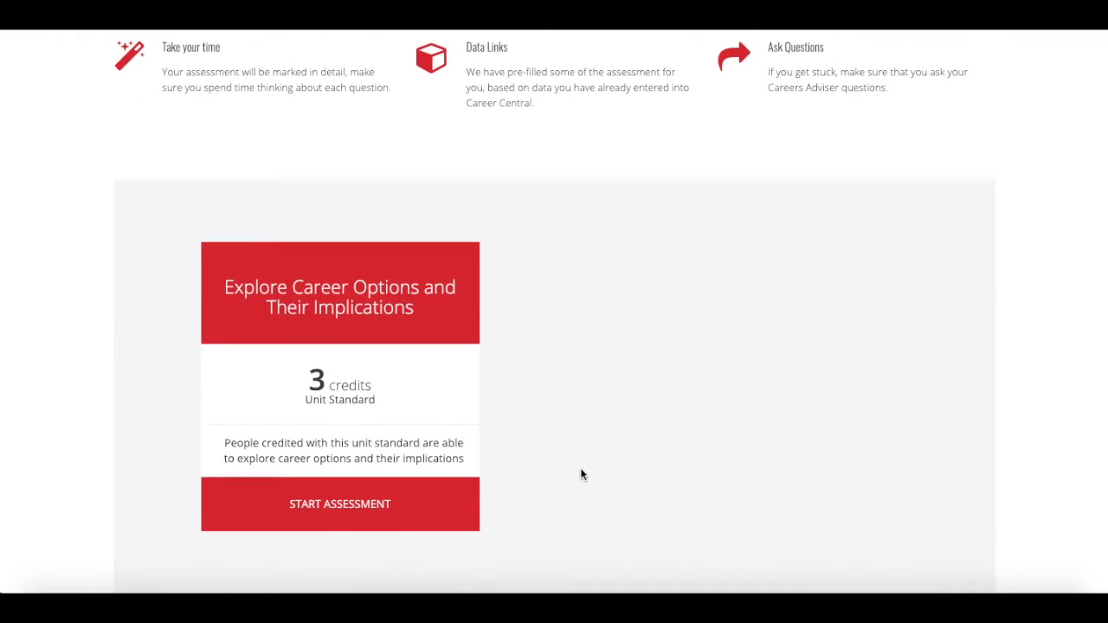
pyautogui.click(338, 511)
# - Scroll through the five skills on Identify your skills, then go to Job Research
pyautogui.scroll(-1, 337, 509)
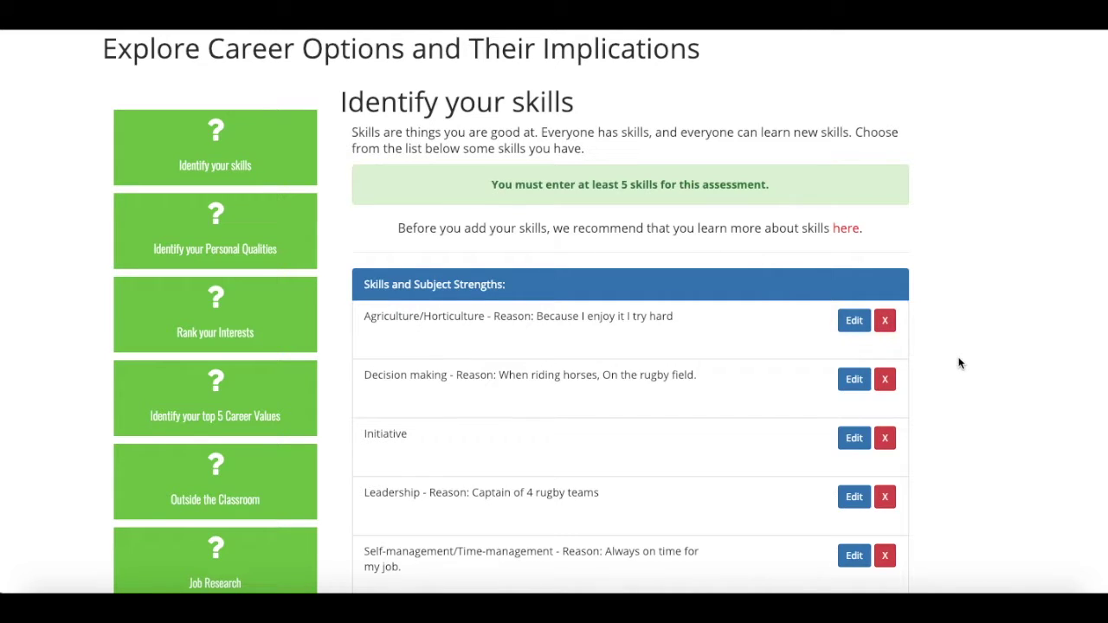
pyautogui.scroll(-1, 959, 363)
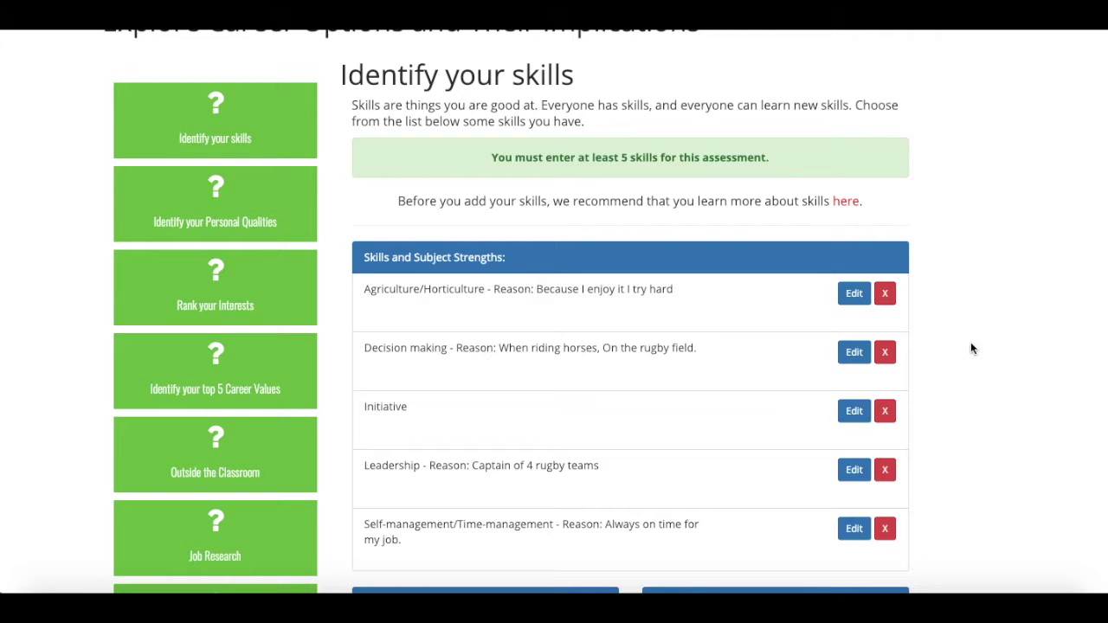
pyautogui.scroll(-1, 970, 348)
pyautogui.scroll(-1, 970, 348)
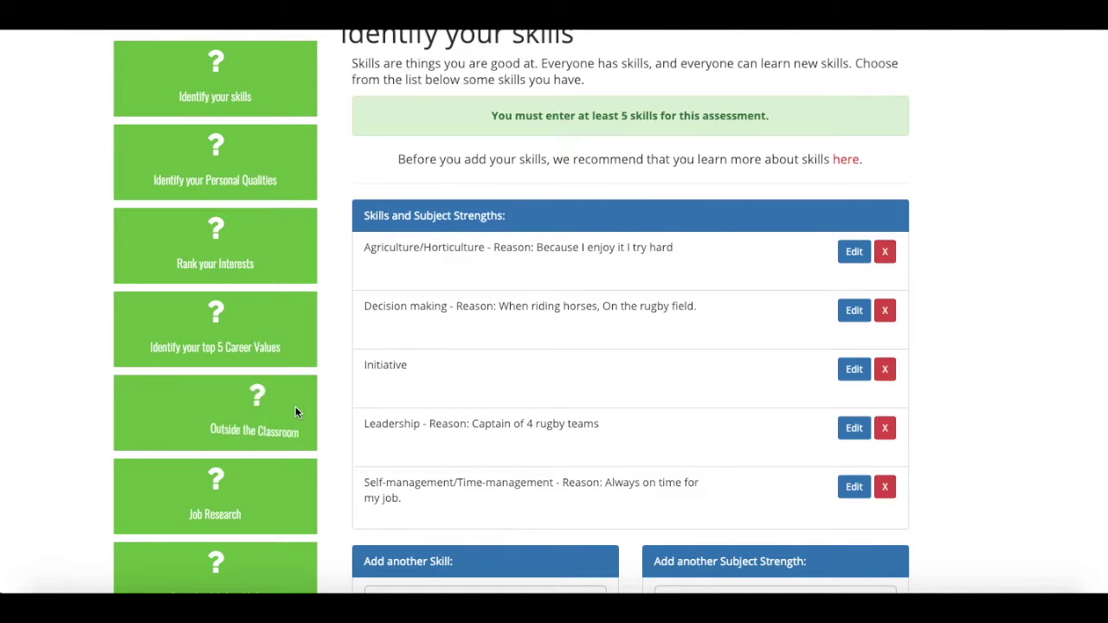
pyautogui.scroll(-1, 297, 385)
pyautogui.scroll(-4, 297, 372)
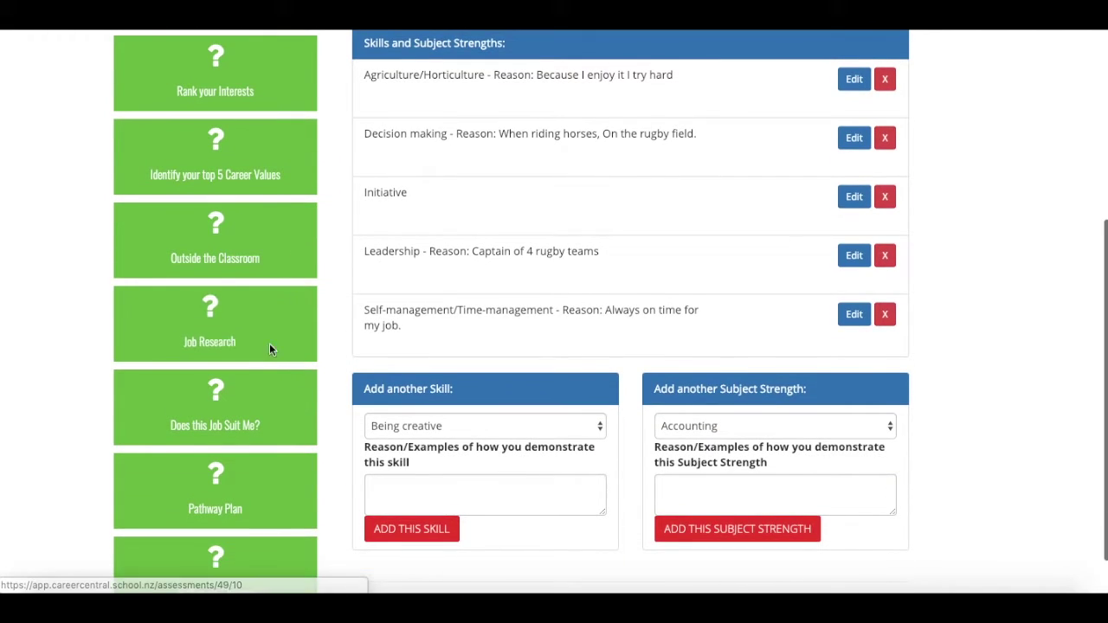
pyautogui.click(231, 315)
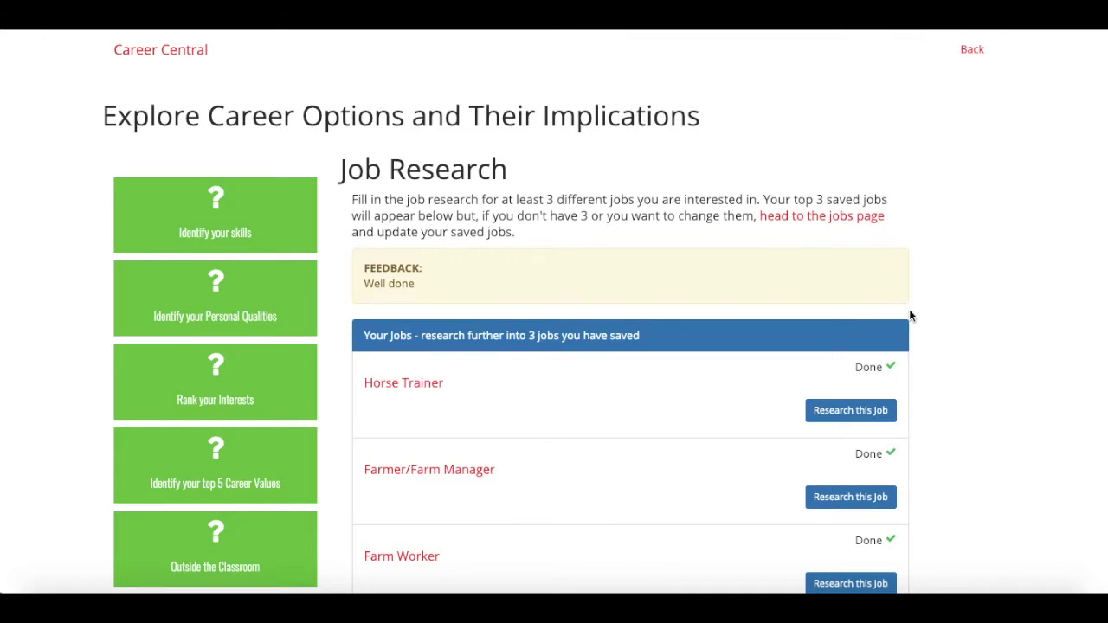
# - Expand the Horse Trainer entry and review its answers, down to Harness Racing NZ and Primary ITO
pyautogui.scroll(-3, 1036, 450)
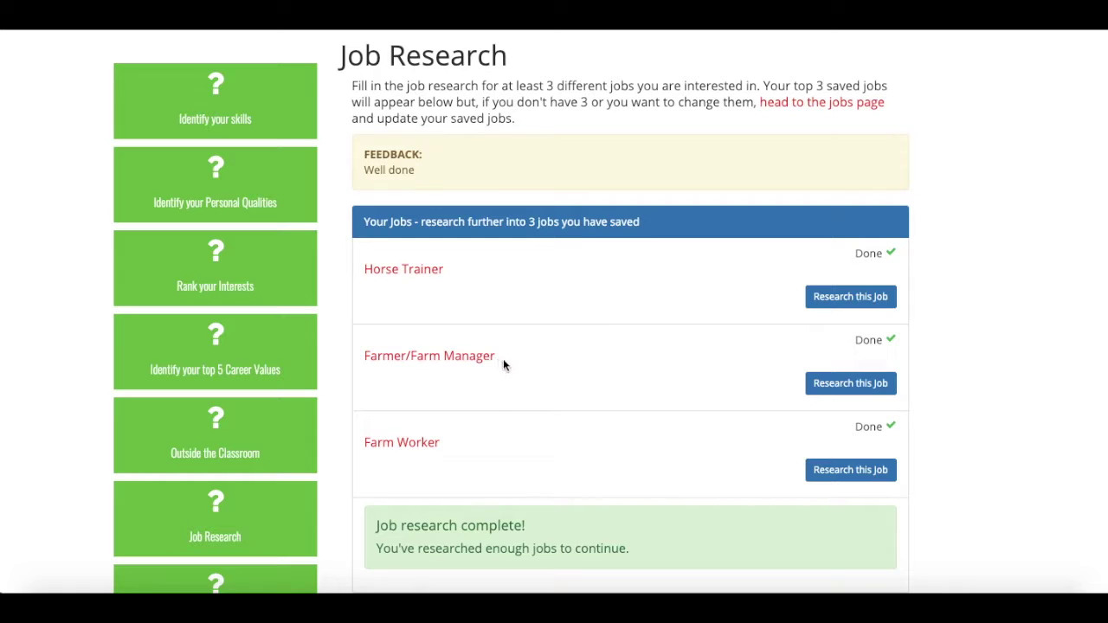
pyautogui.click(828, 300)
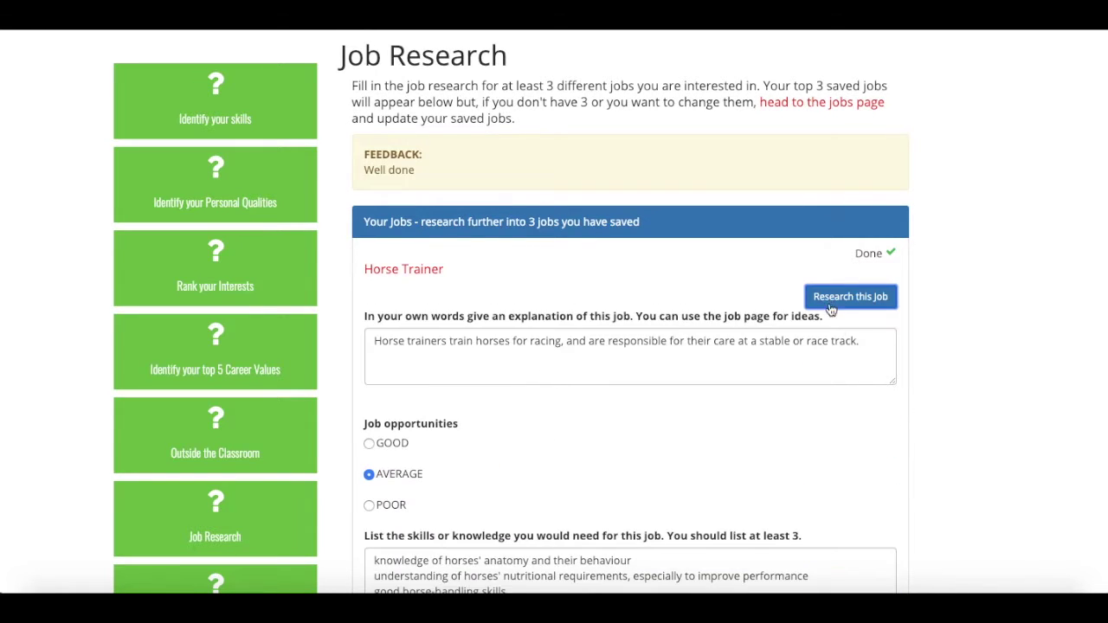
pyautogui.scroll(-1, 963, 445)
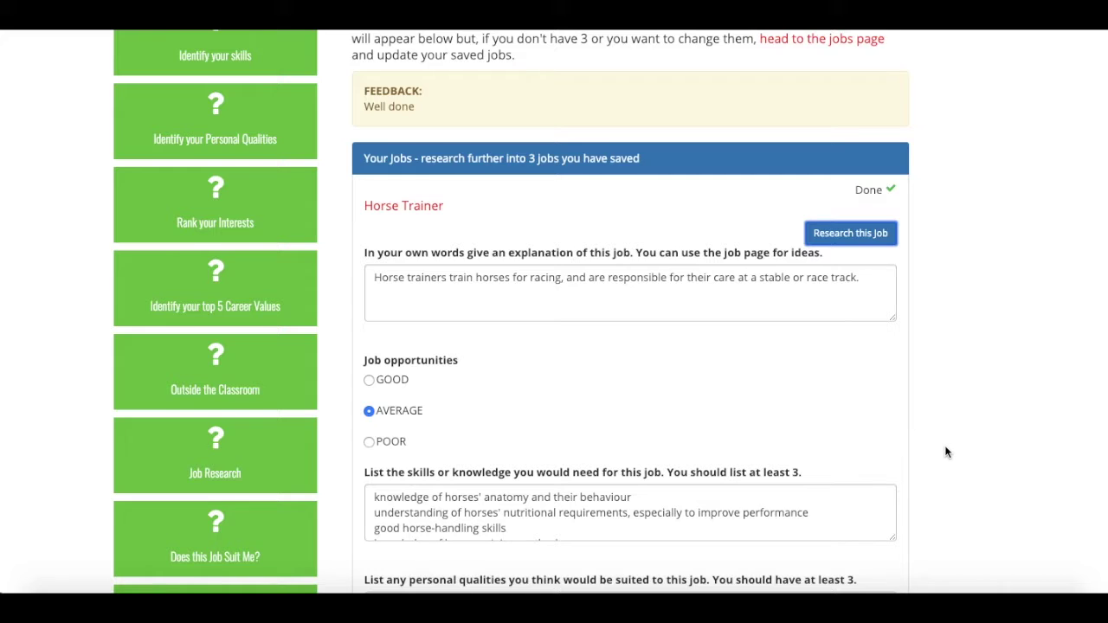
pyautogui.scroll(-1, 945, 449)
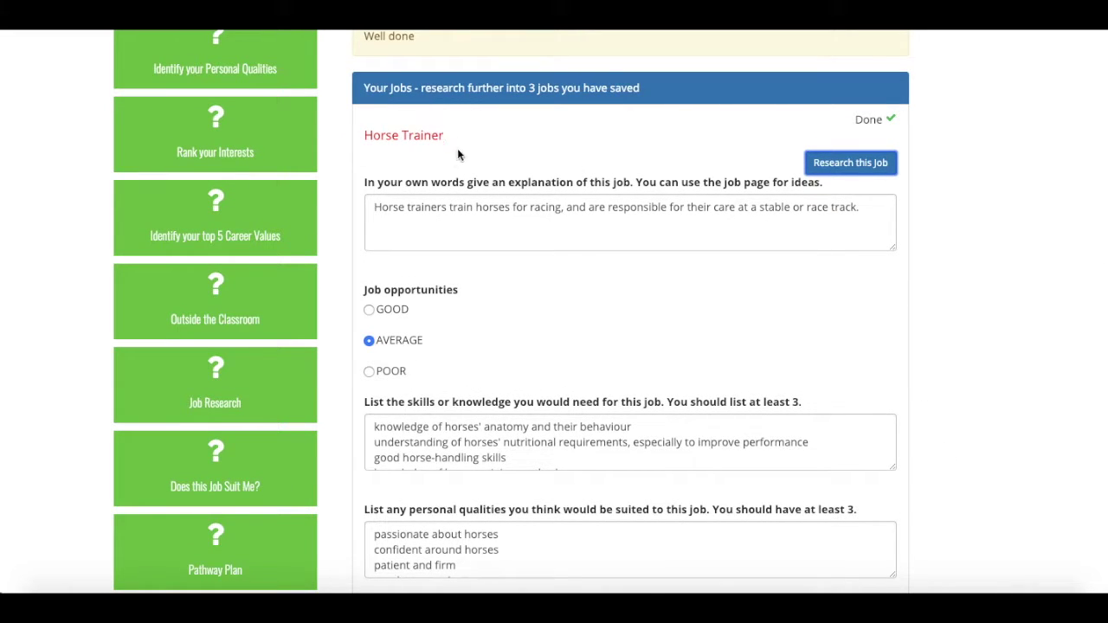
pyautogui.click(395, 136)
pyautogui.scroll(-3, 940, 406)
pyautogui.scroll(-4, 940, 407)
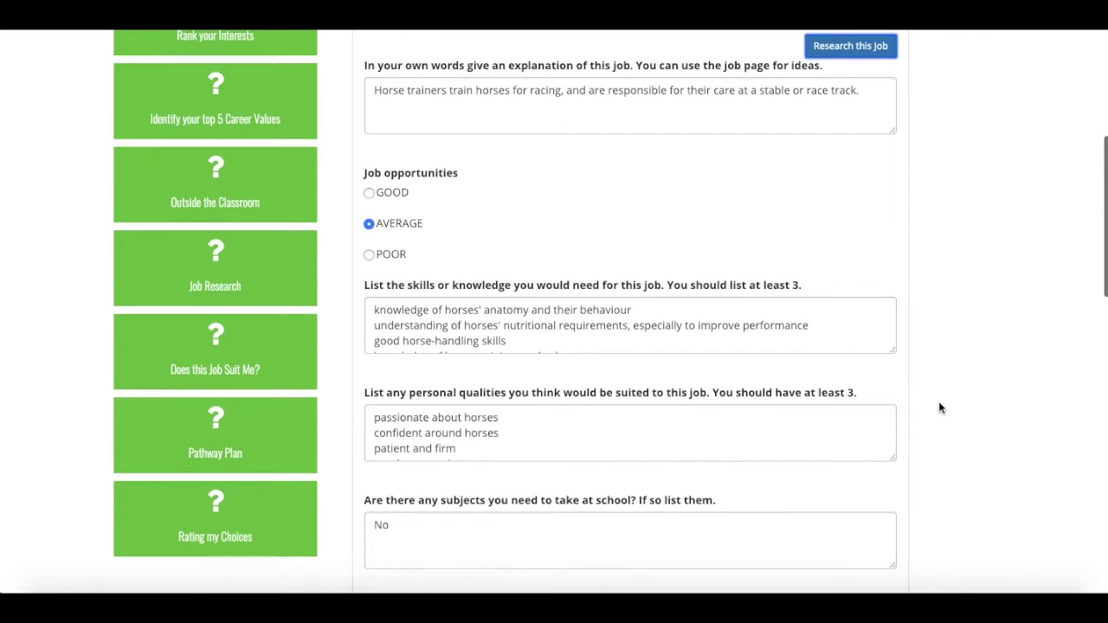
pyautogui.scroll(-3, 940, 408)
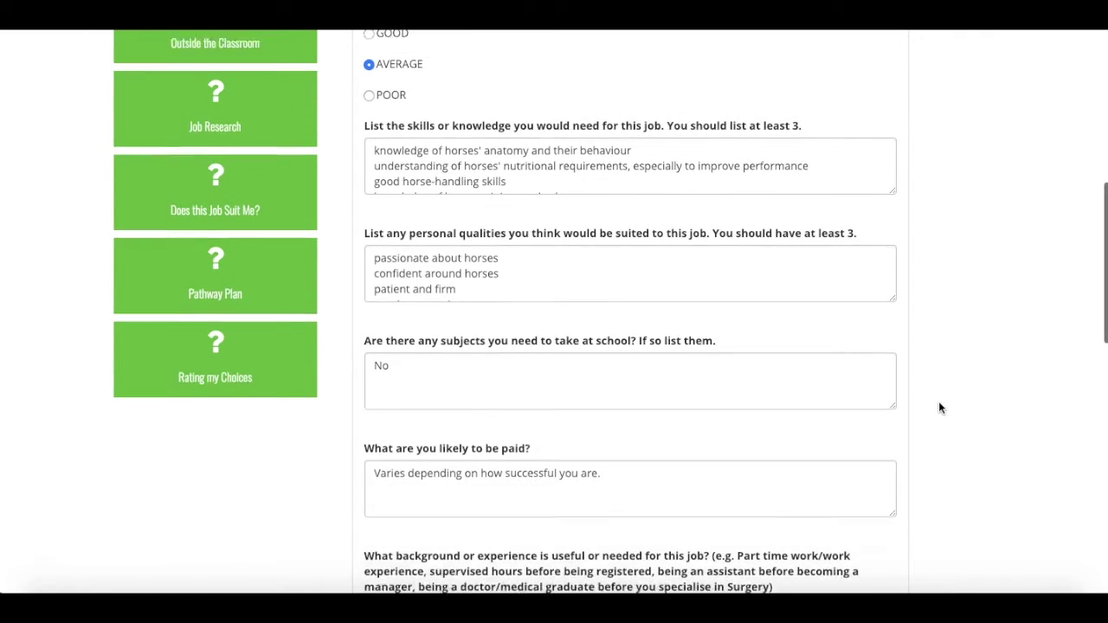
pyautogui.scroll(-3, 940, 408)
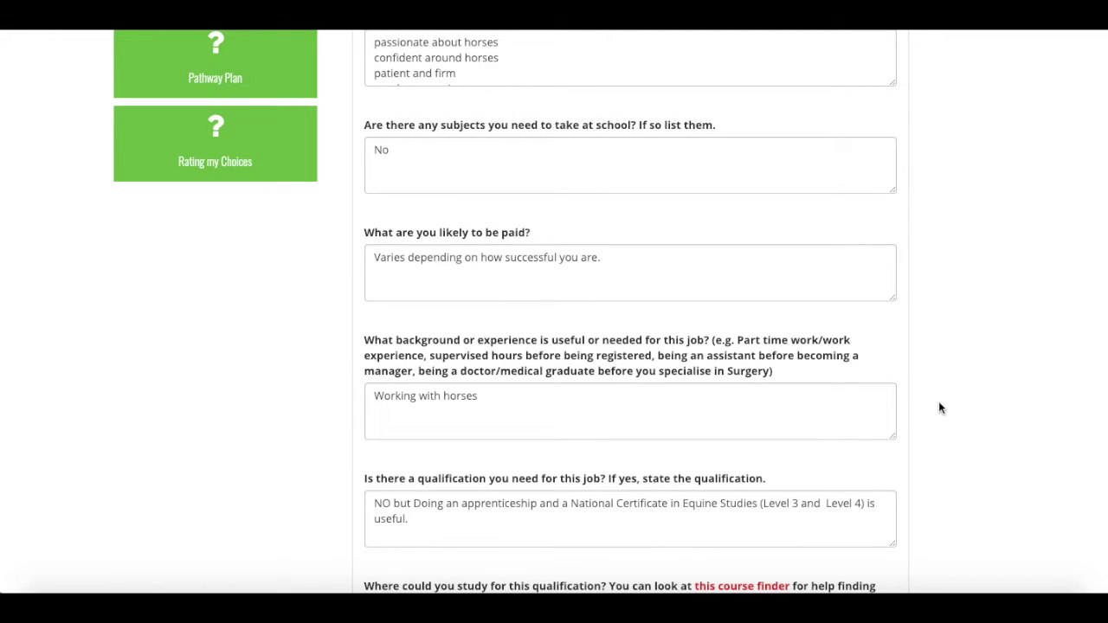
pyautogui.scroll(-3, 957, 426)
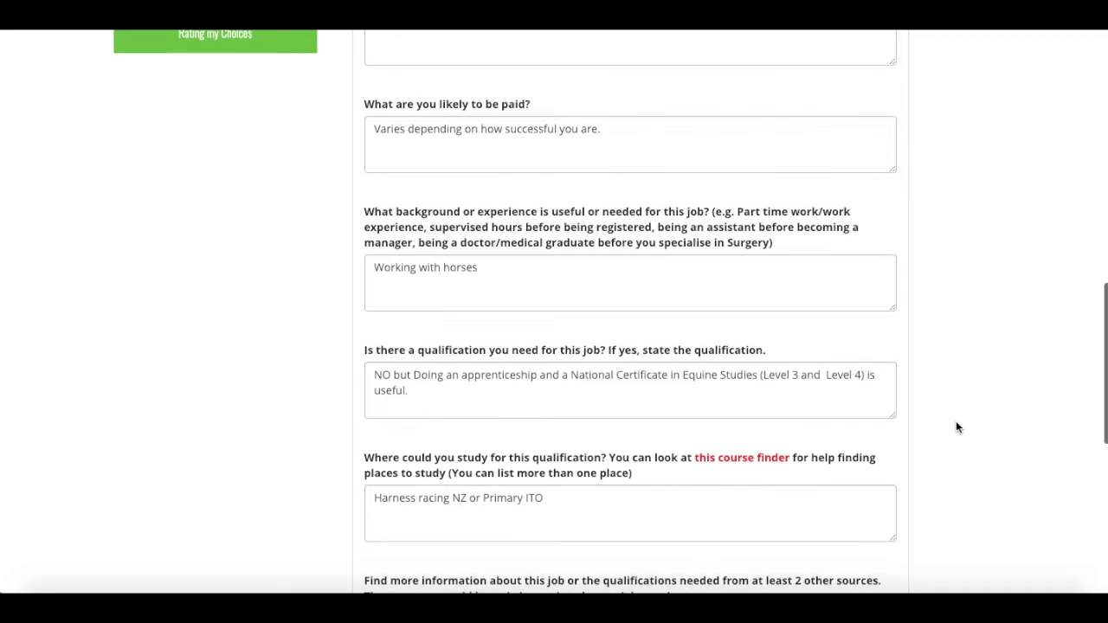
pyautogui.scroll(10, 956, 427)
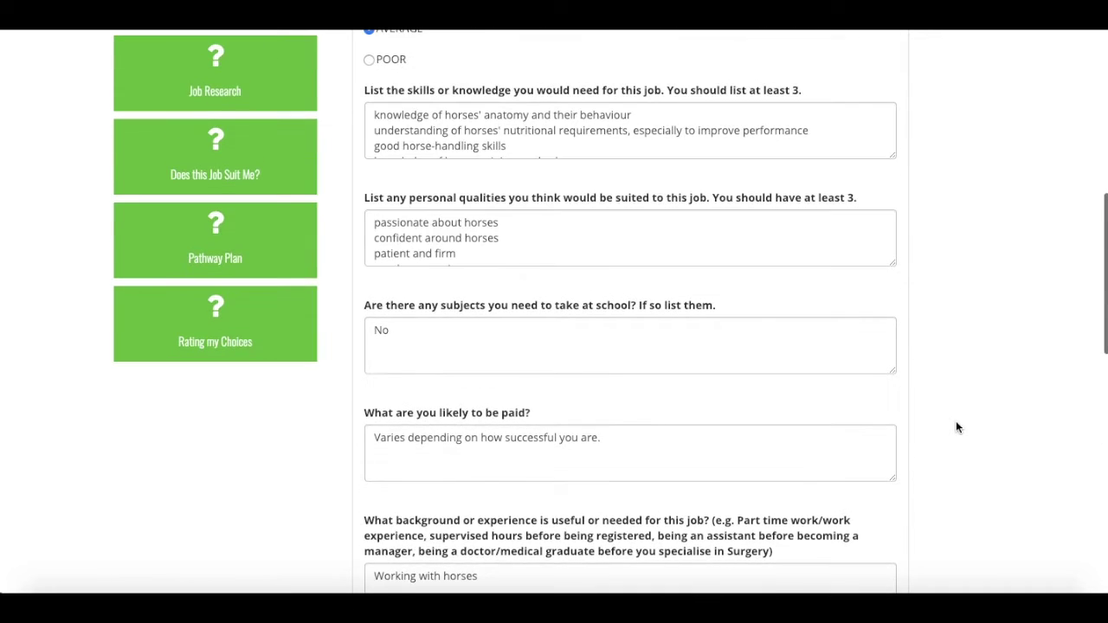
pyautogui.scroll(4, 957, 427)
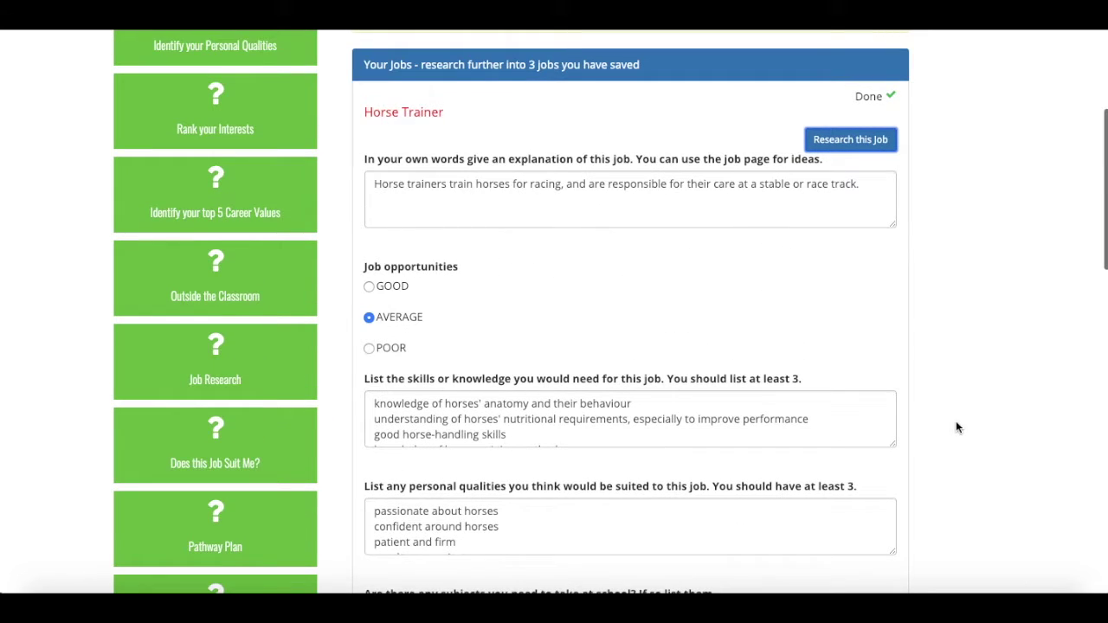
# - Review the Horse Trainer 'Does this job suit me?' steps, then open Pathway Plan
pyautogui.click(218, 446)
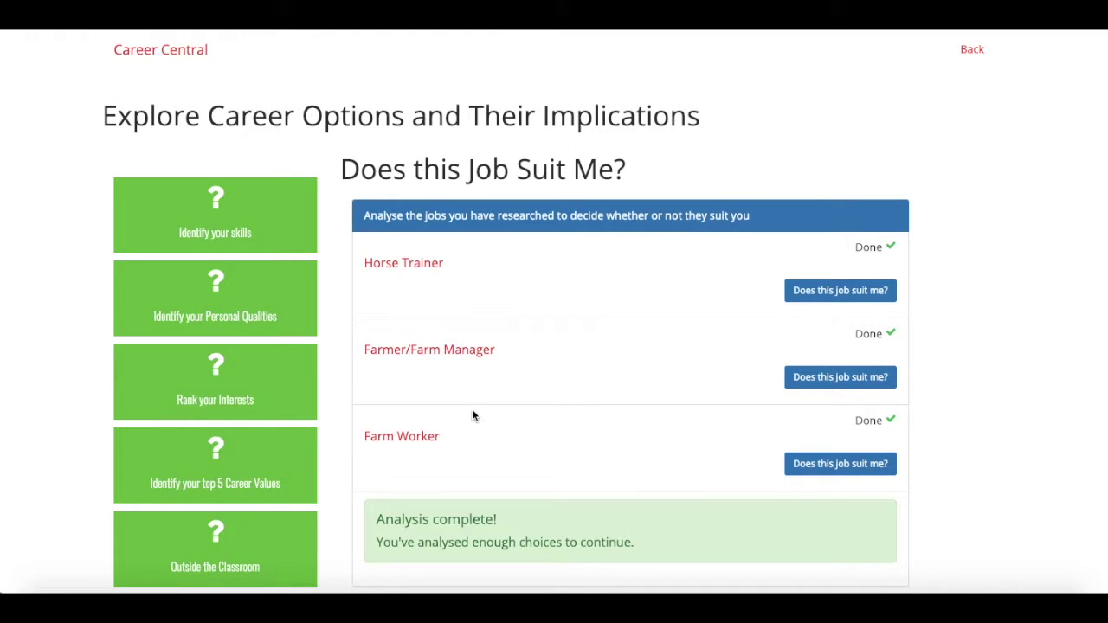
pyautogui.click(829, 296)
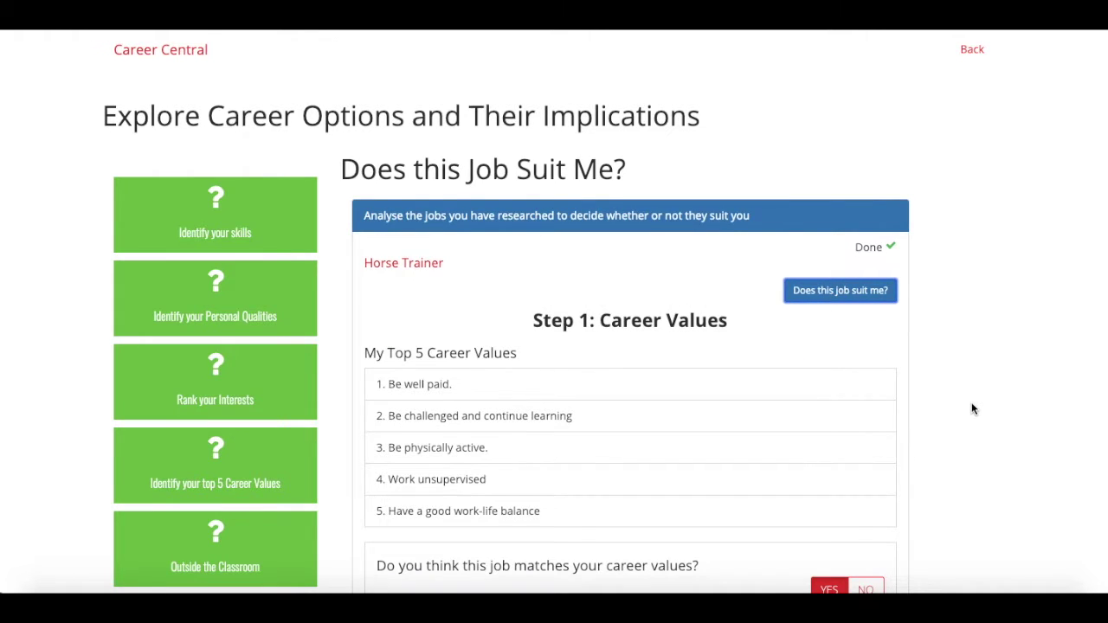
pyautogui.scroll(-2, 972, 408)
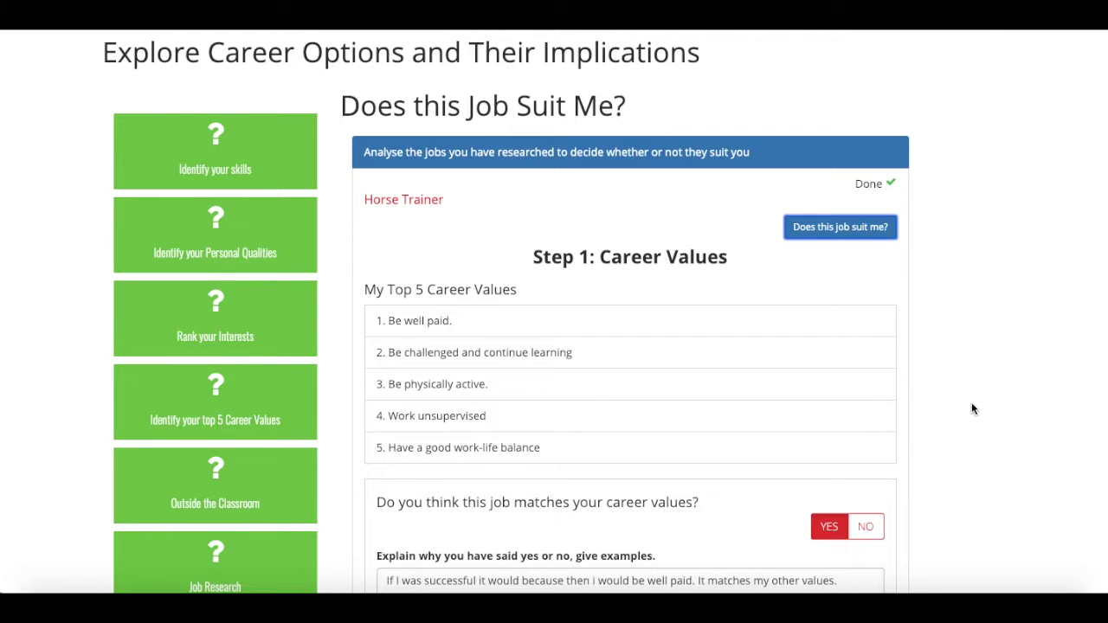
pyautogui.scroll(-1, 972, 409)
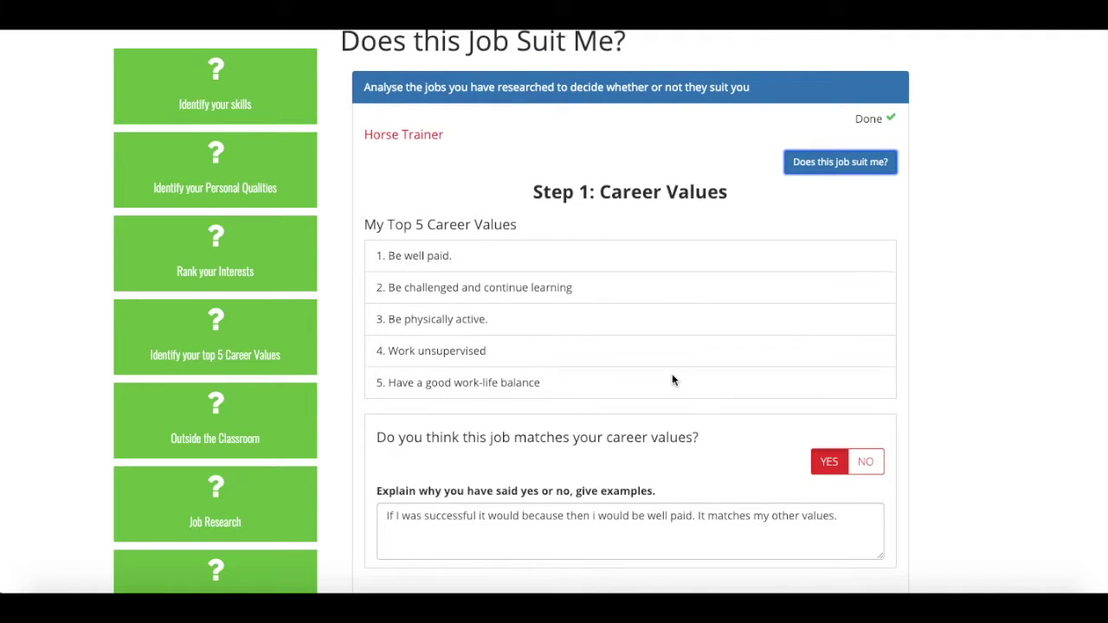
pyautogui.scroll(-1, 650, 462)
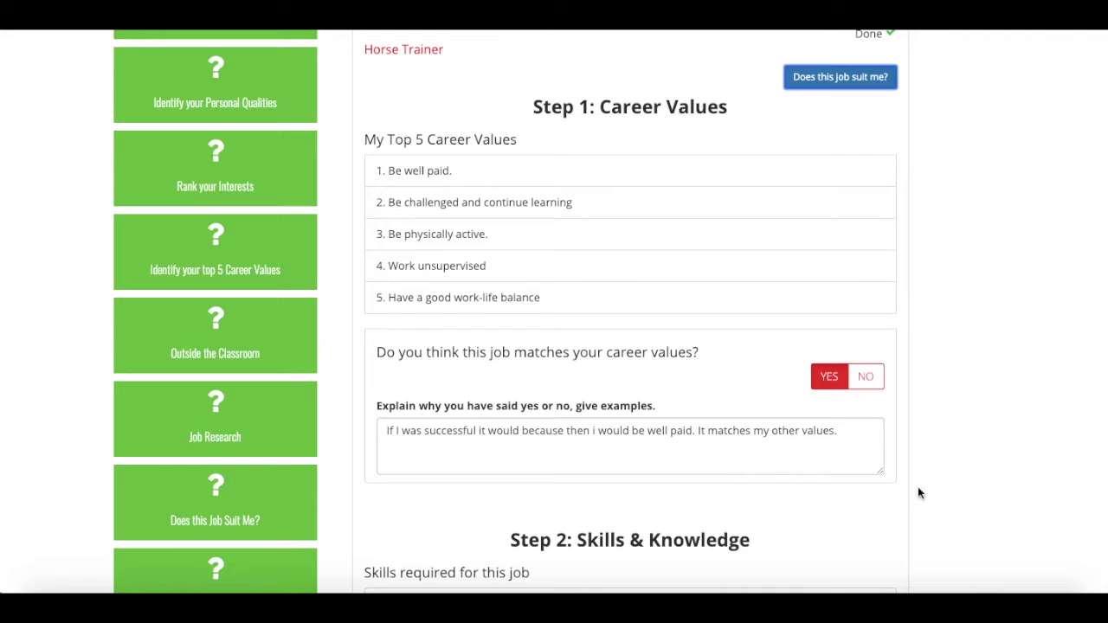
pyautogui.scroll(-3, 933, 495)
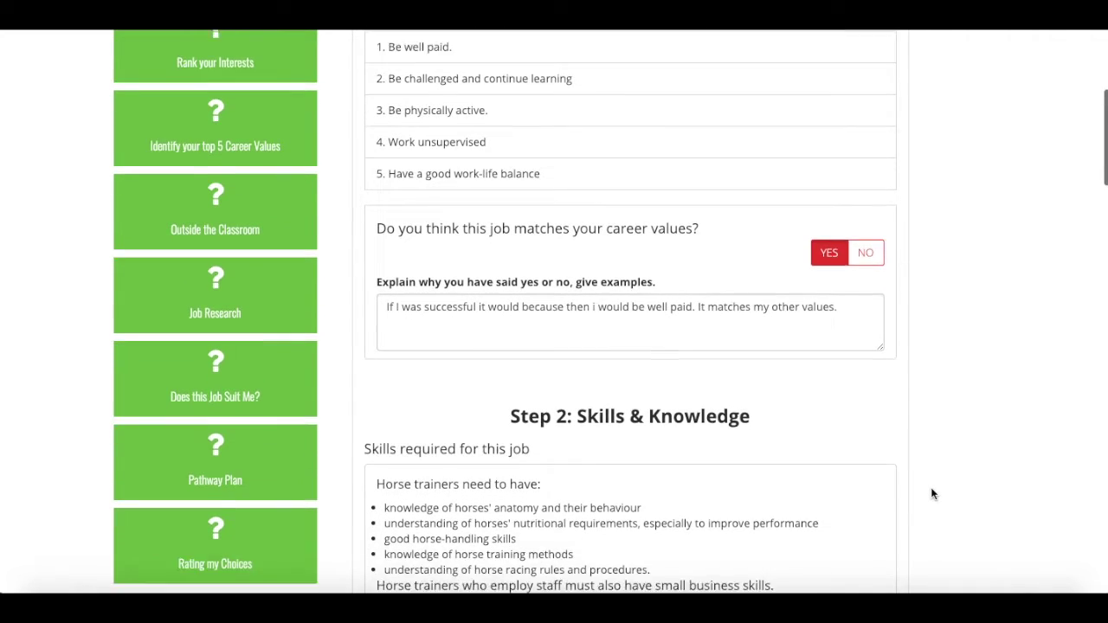
pyautogui.scroll(-2, 932, 495)
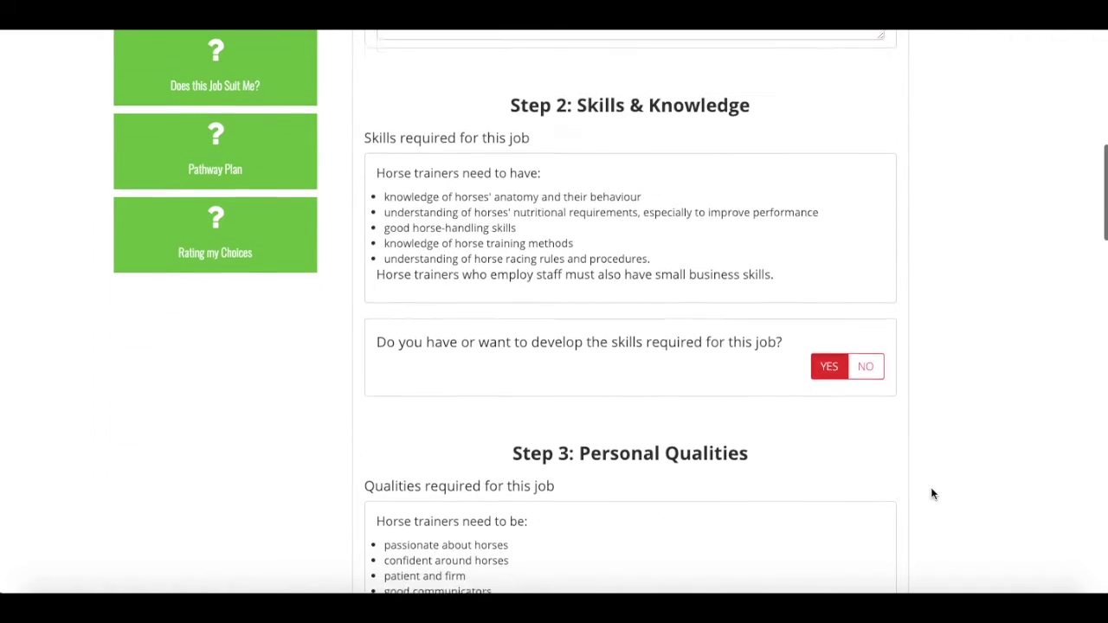
pyautogui.scroll(-4, 932, 494)
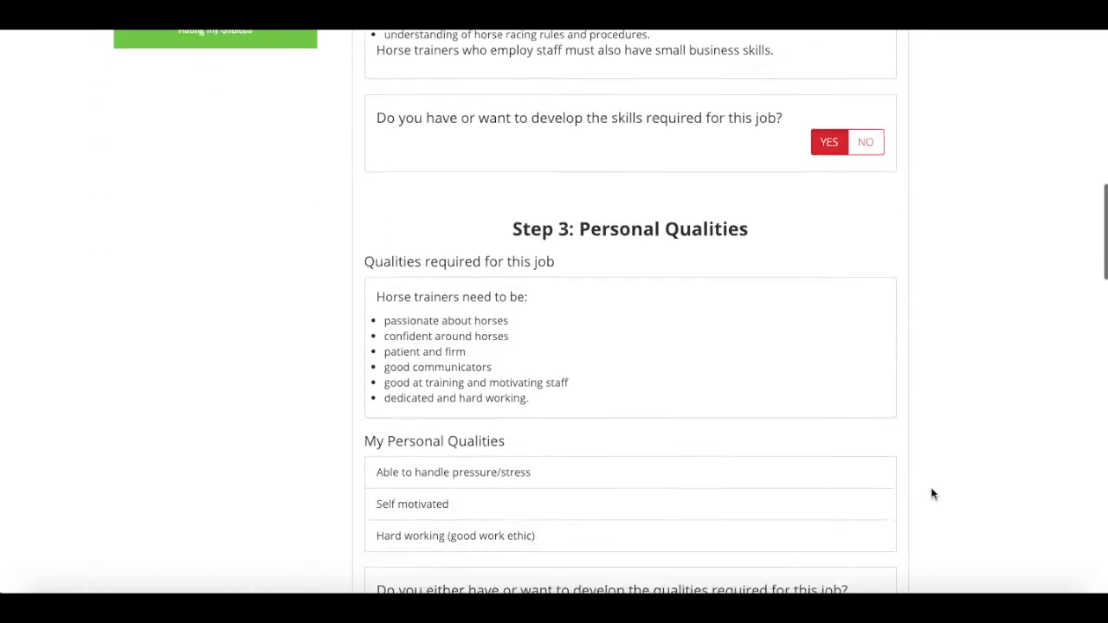
pyautogui.scroll(5, 932, 494)
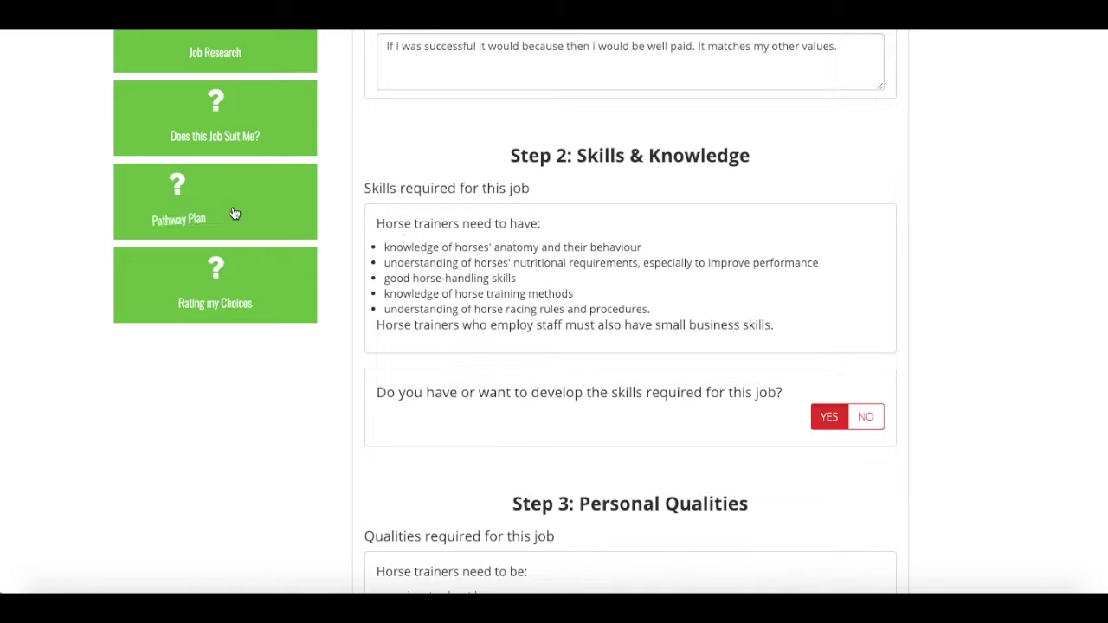
pyautogui.click(220, 206)
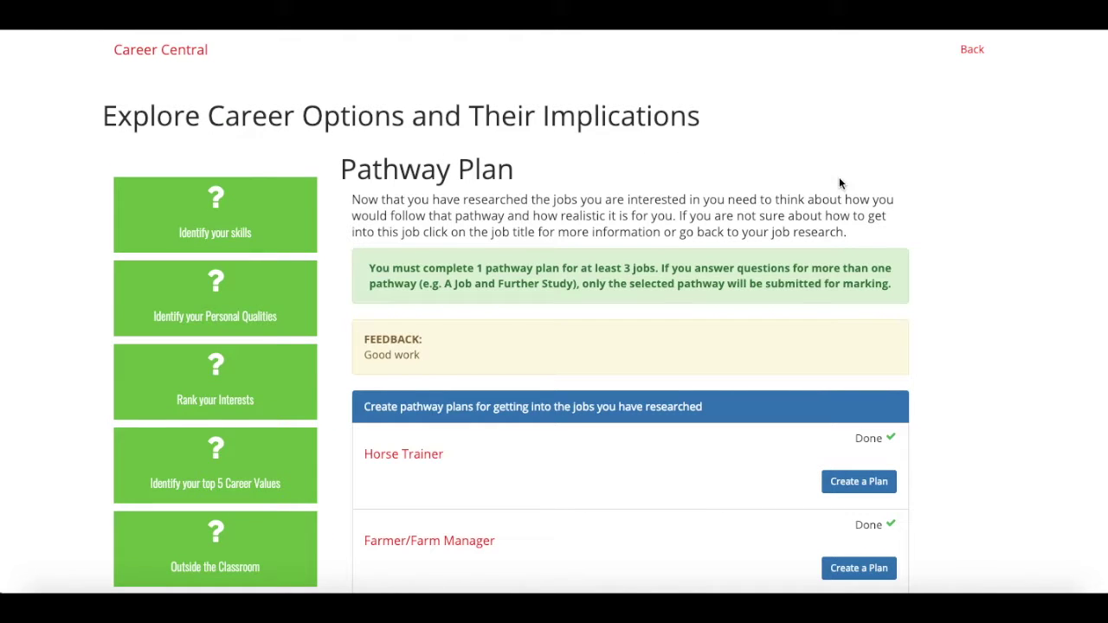
# - Expand the Horse Trainer pathway plan, trying A Job and returning to work based training
pyautogui.scroll(-3, 963, 367)
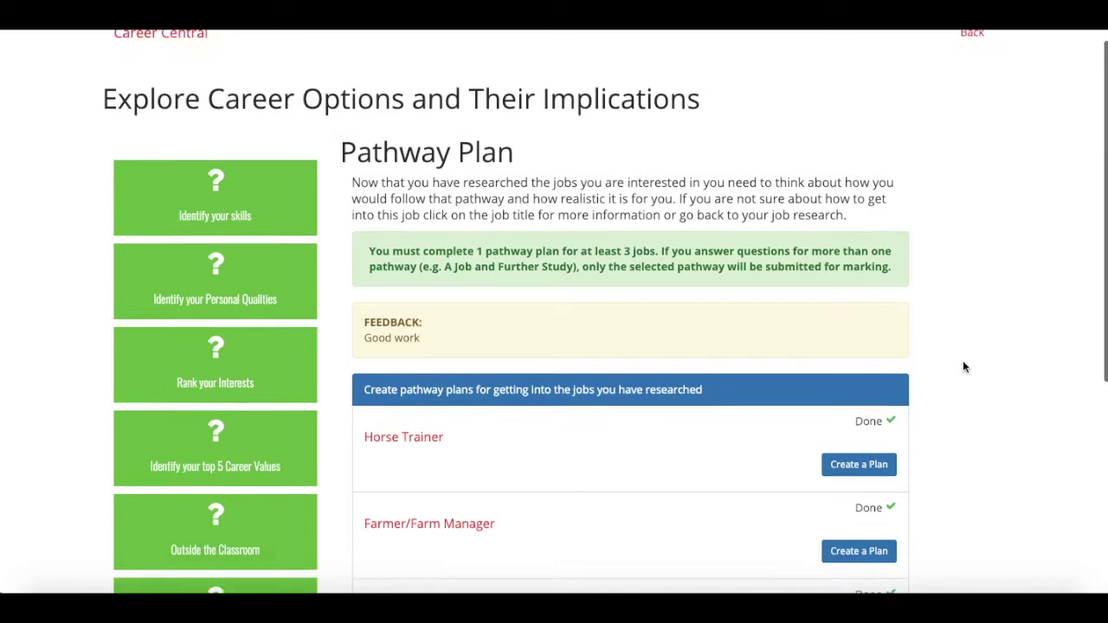
pyautogui.scroll(-2, 972, 414)
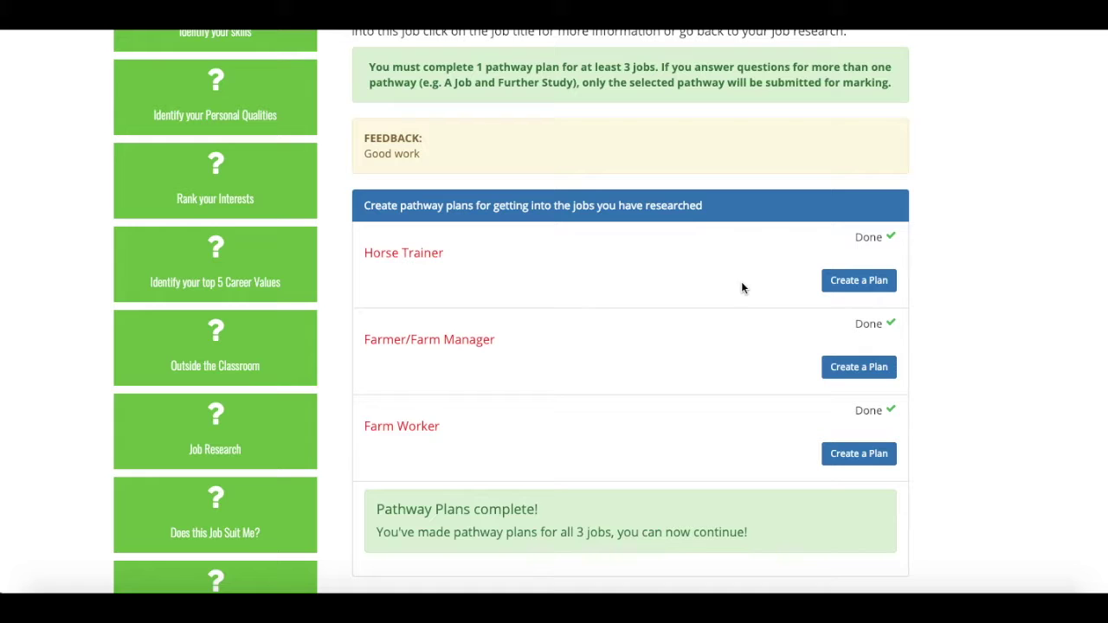
pyautogui.click(849, 283)
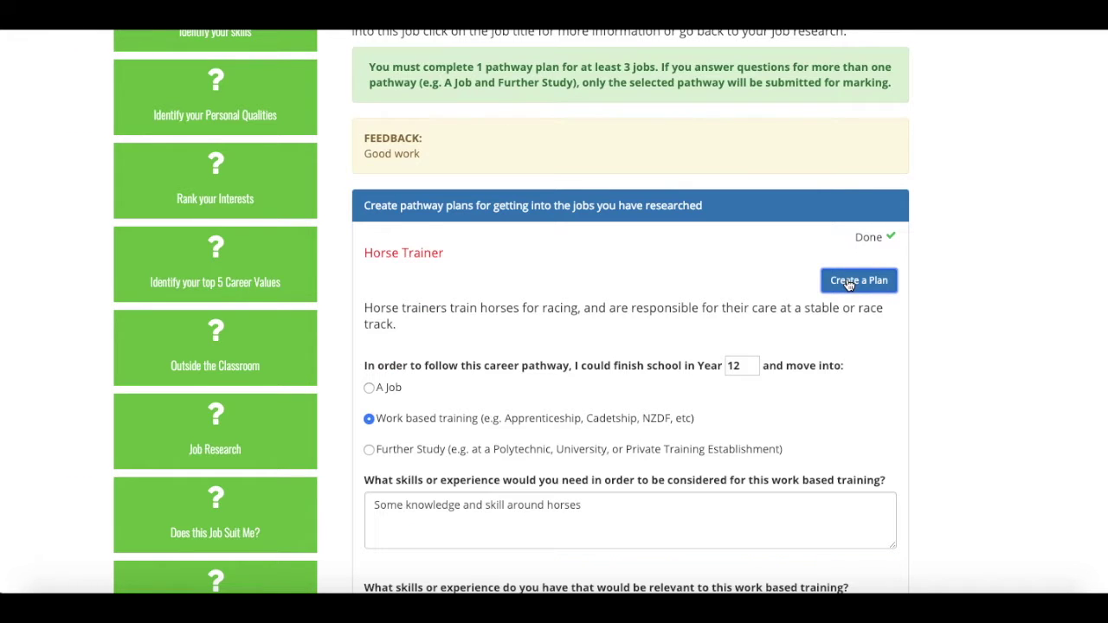
pyautogui.scroll(-3, 974, 380)
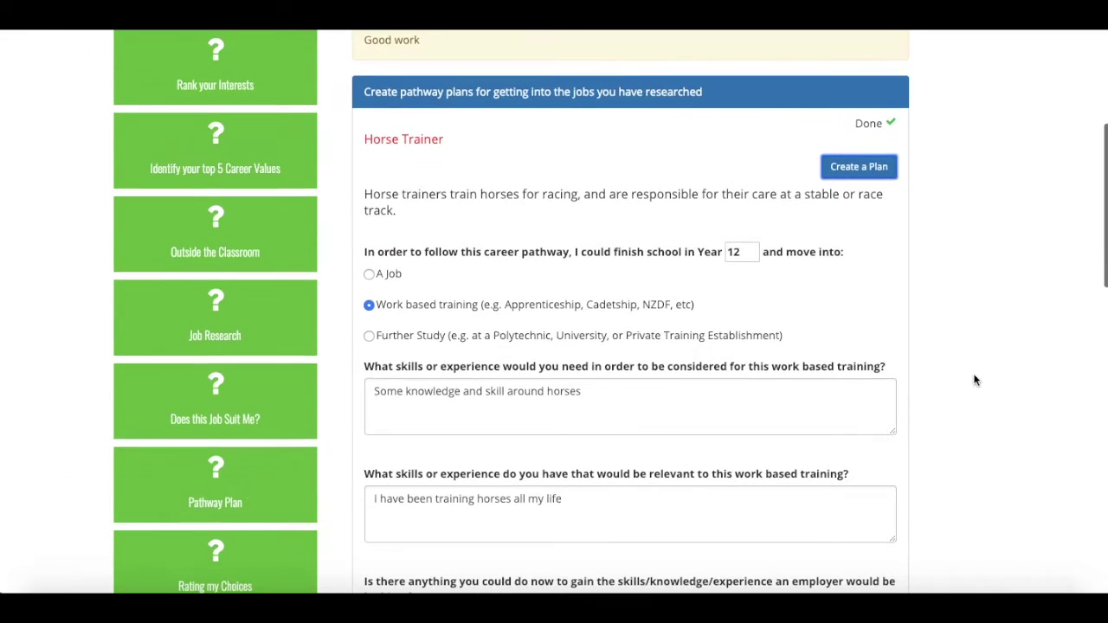
pyautogui.scroll(-2, 545, 312)
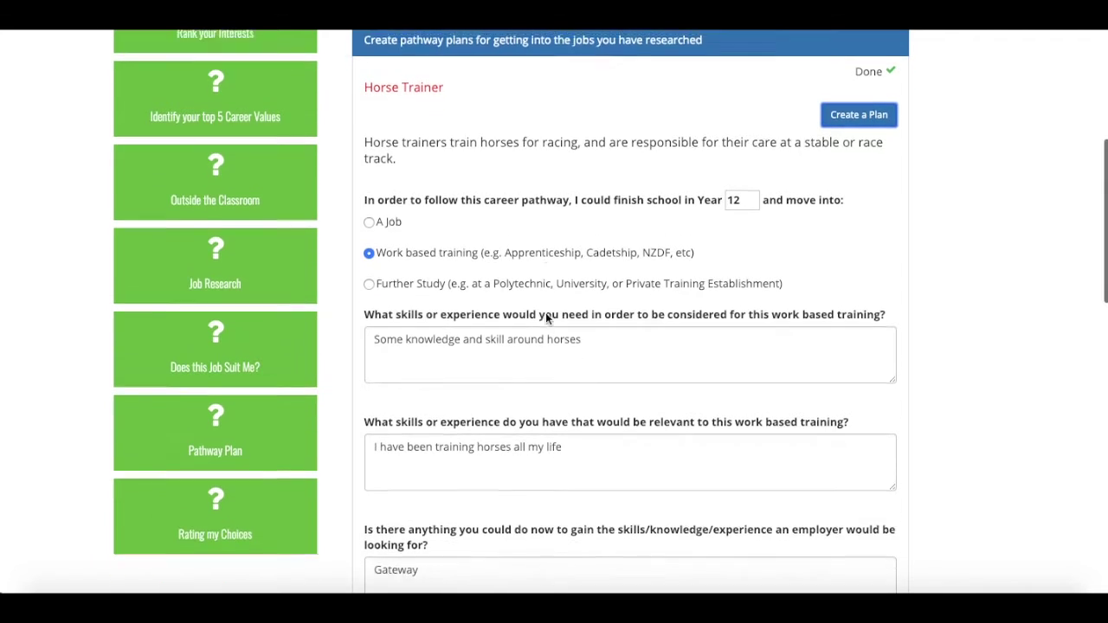
pyautogui.click(369, 210)
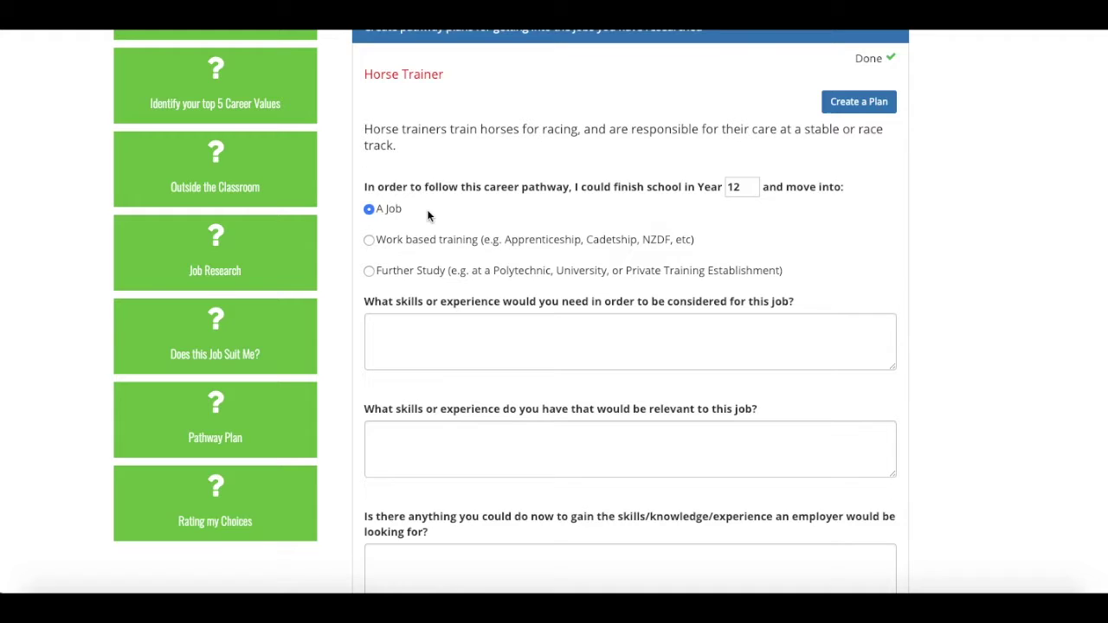
pyautogui.scroll(-1, 443, 257)
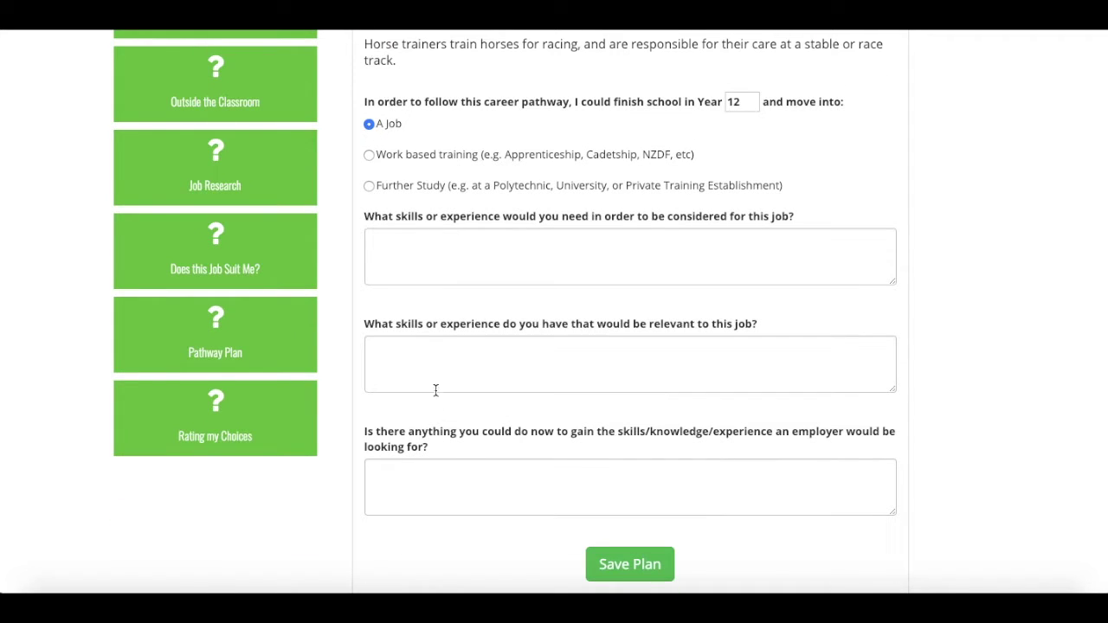
pyautogui.click(368, 156)
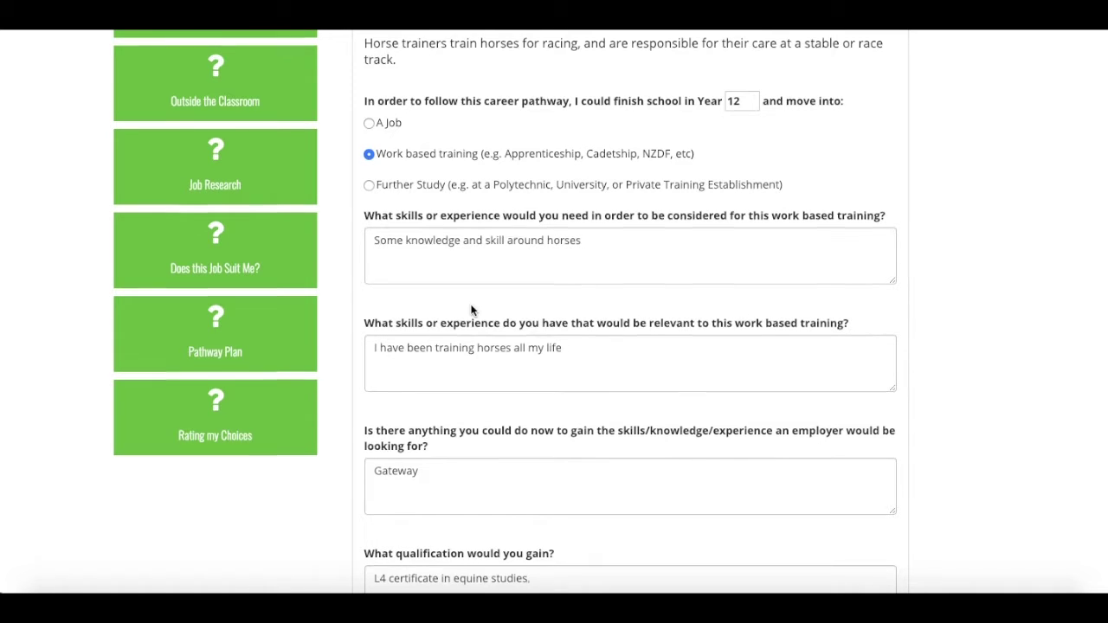
pyautogui.scroll(-2, 470, 305)
pyautogui.scroll(1, 471, 305)
pyautogui.scroll(1, 470, 305)
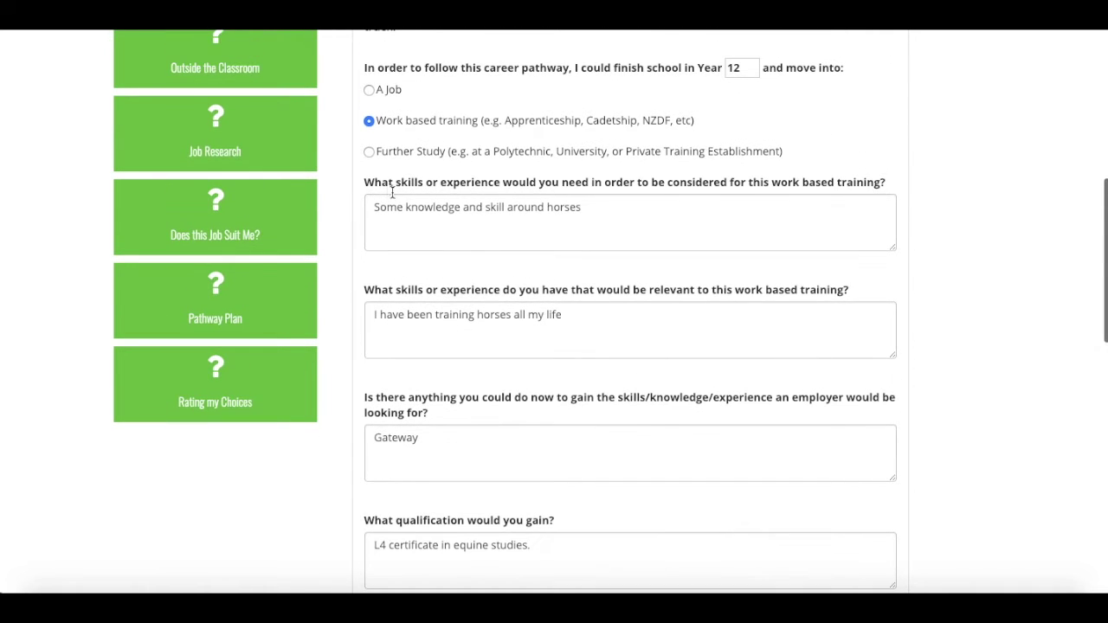
# - Review the Further Study pathway questions, then open Rating my Choices
pyautogui.click(369, 152)
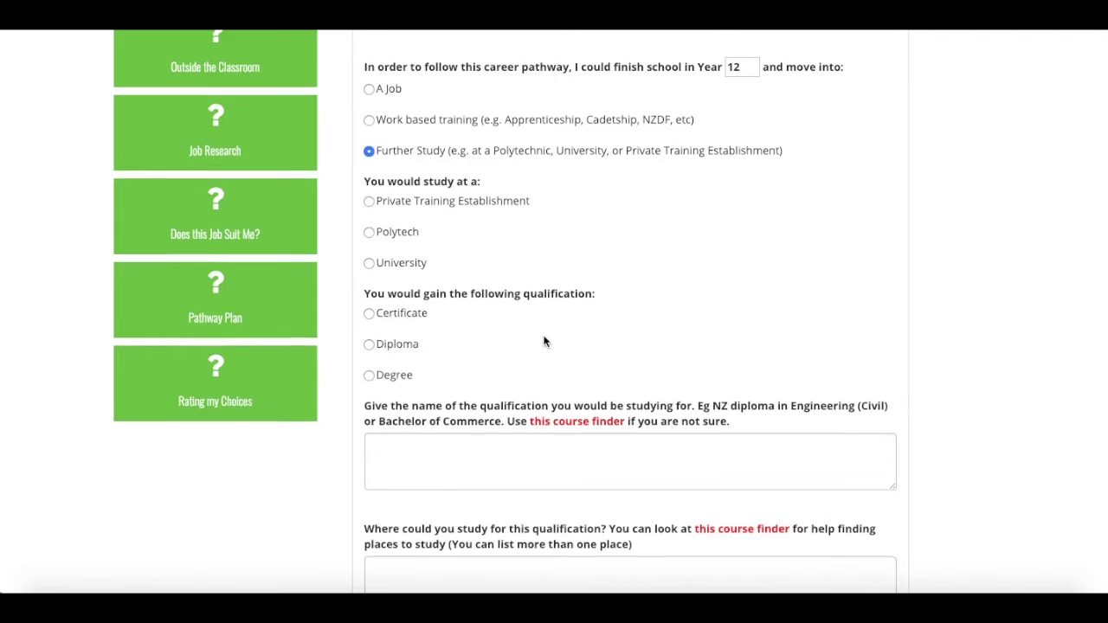
pyautogui.scroll(-2, 544, 338)
pyautogui.scroll(-1, 543, 337)
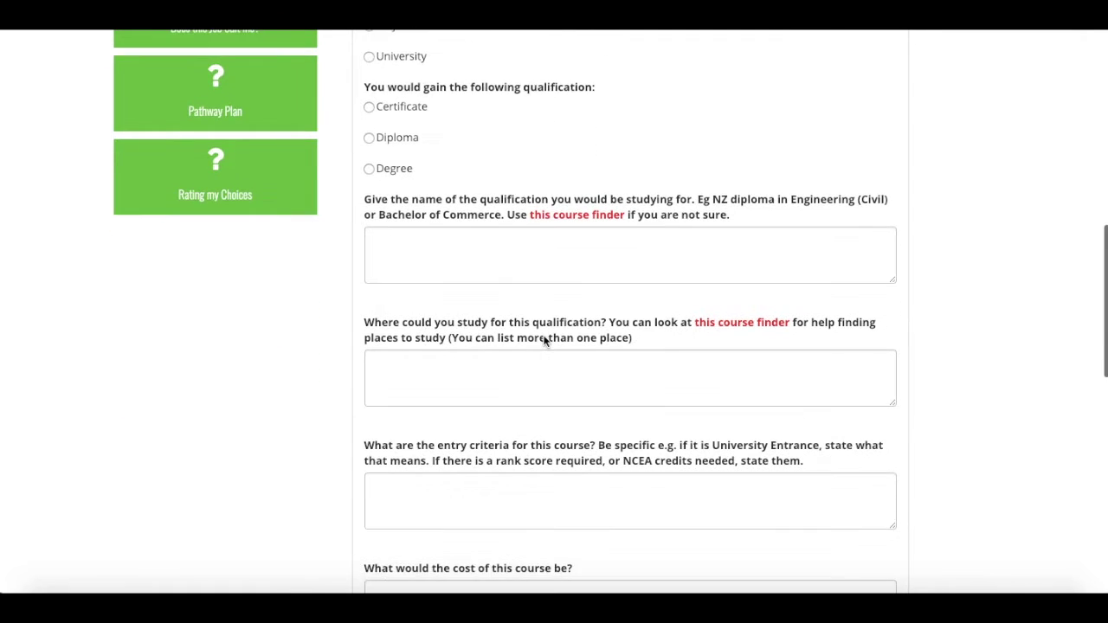
pyautogui.scroll(-2, 544, 340)
pyautogui.scroll(-2, 543, 340)
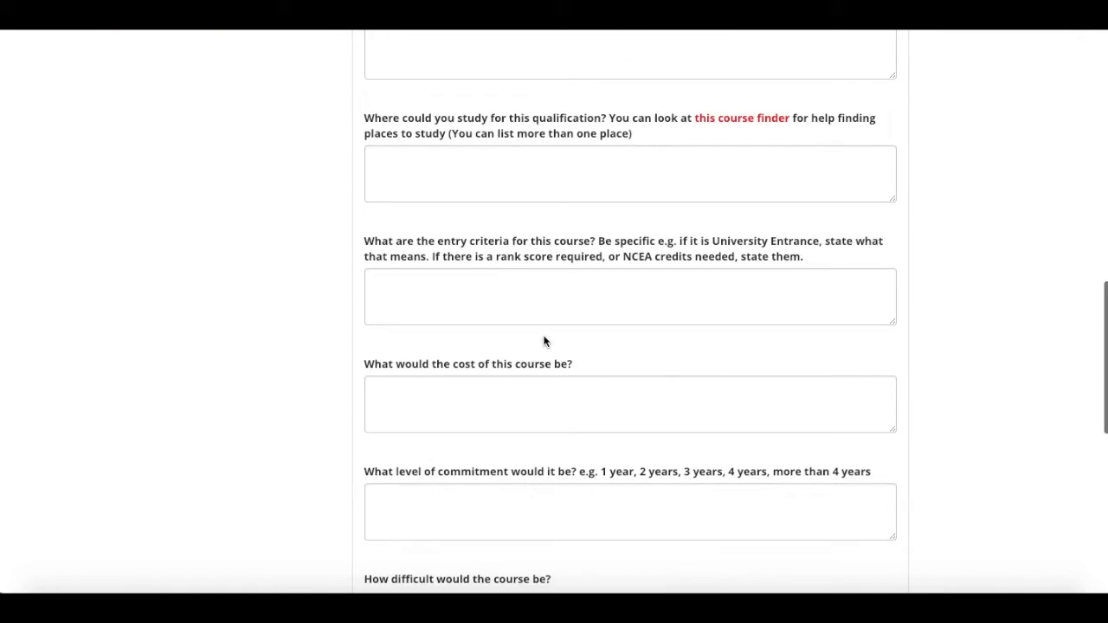
pyautogui.scroll(-1, 544, 340)
pyautogui.scroll(4, 543, 340)
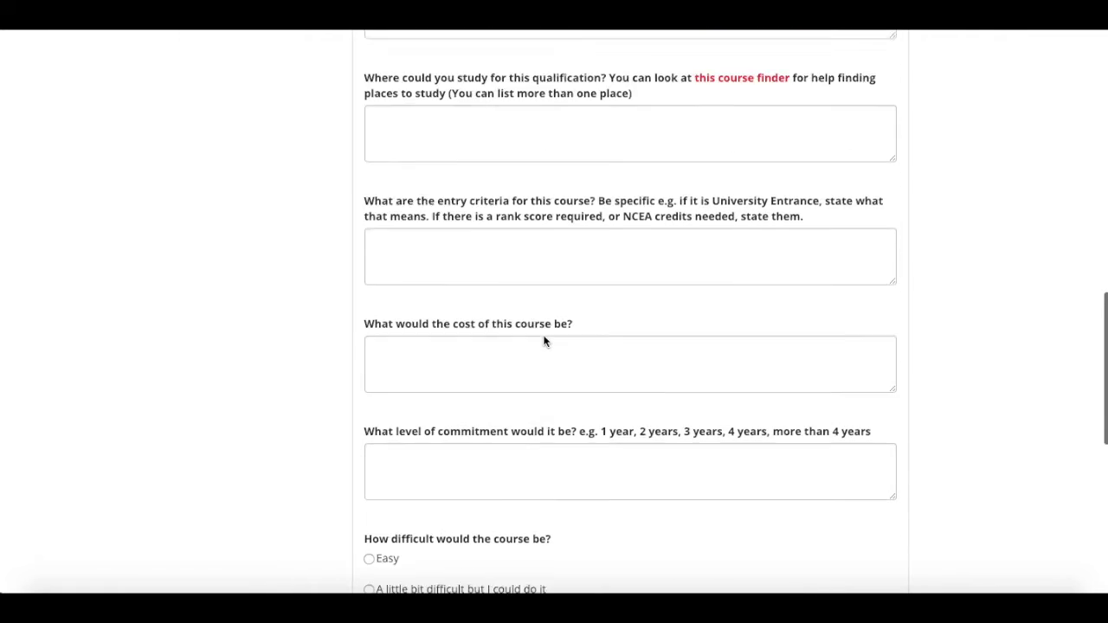
pyautogui.scroll(2, 543, 340)
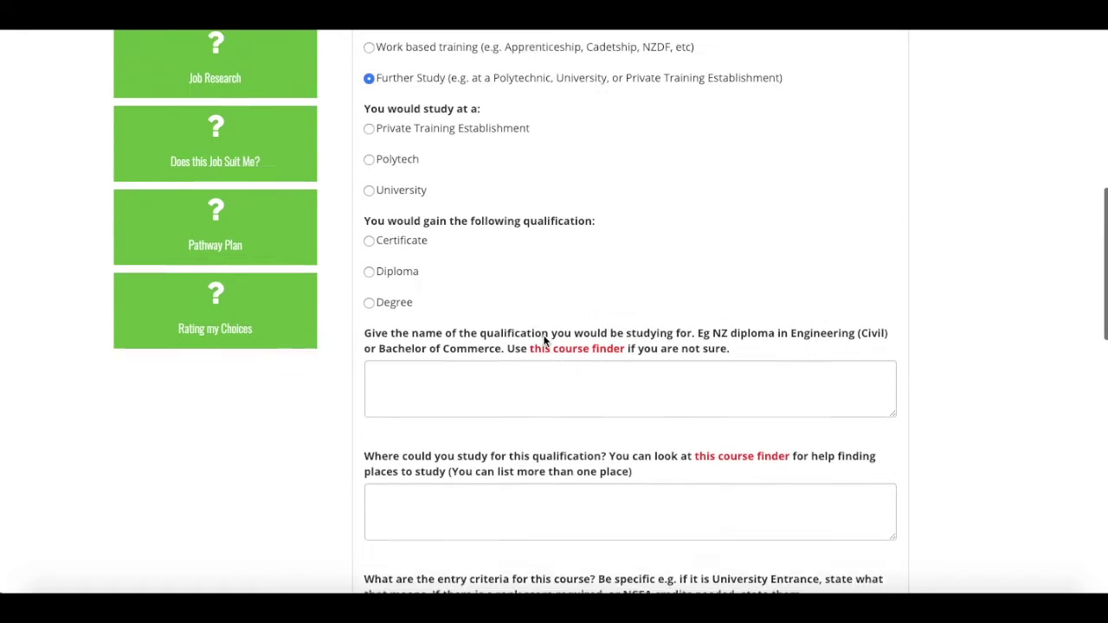
pyautogui.scroll(1, 543, 340)
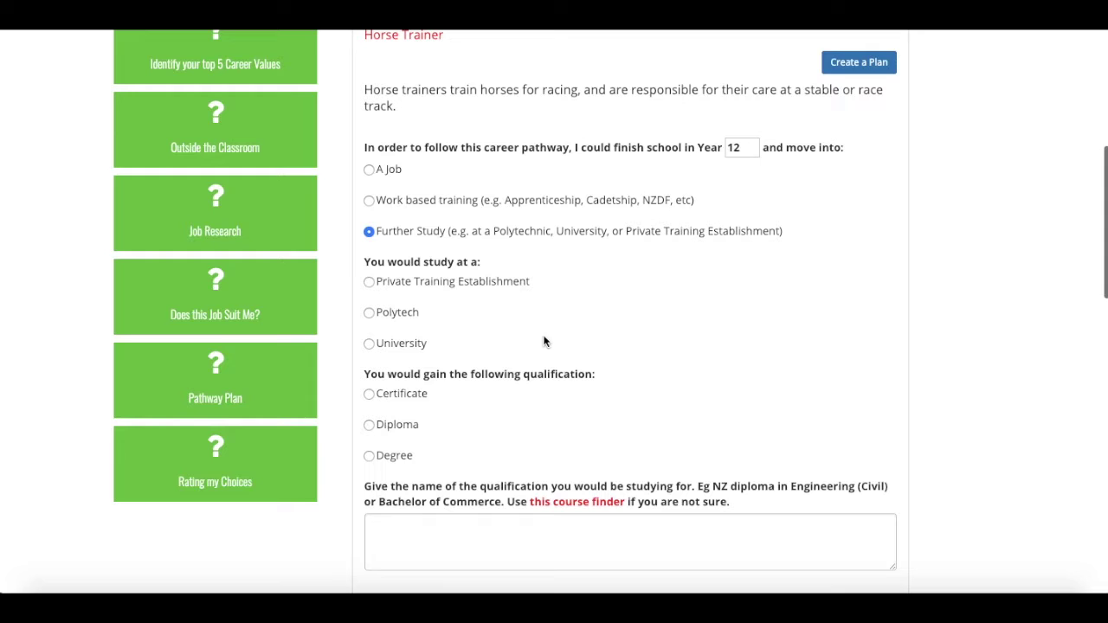
pyautogui.click(228, 453)
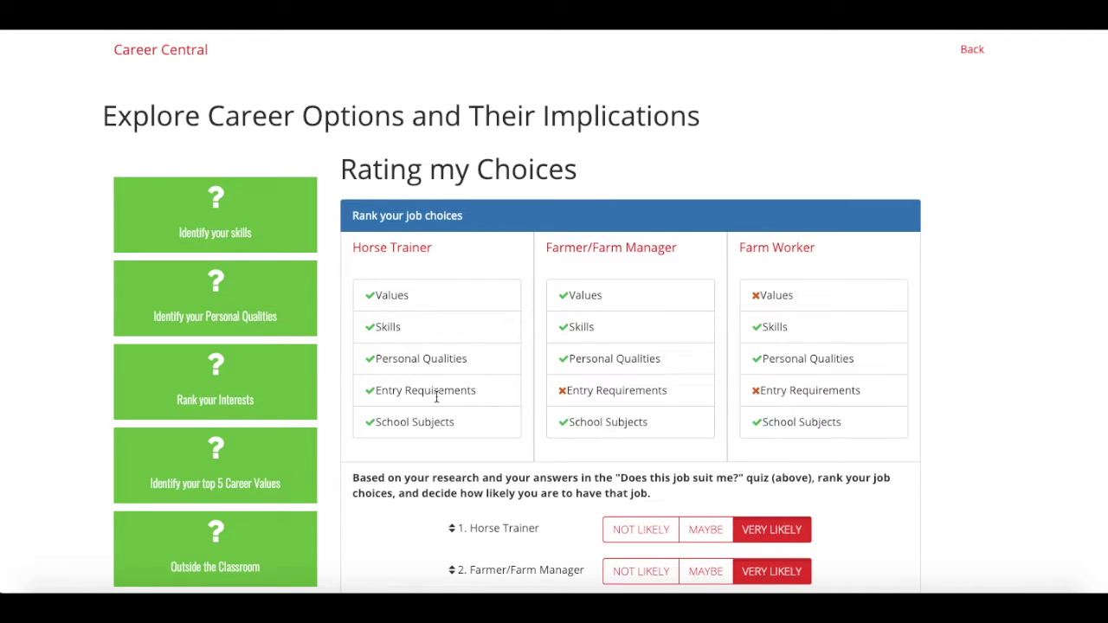
# - Drag Farmer/Farm Manager above Horse Trainer in the ranking and review the explanations
pyautogui.scroll(-2, 862, 459)
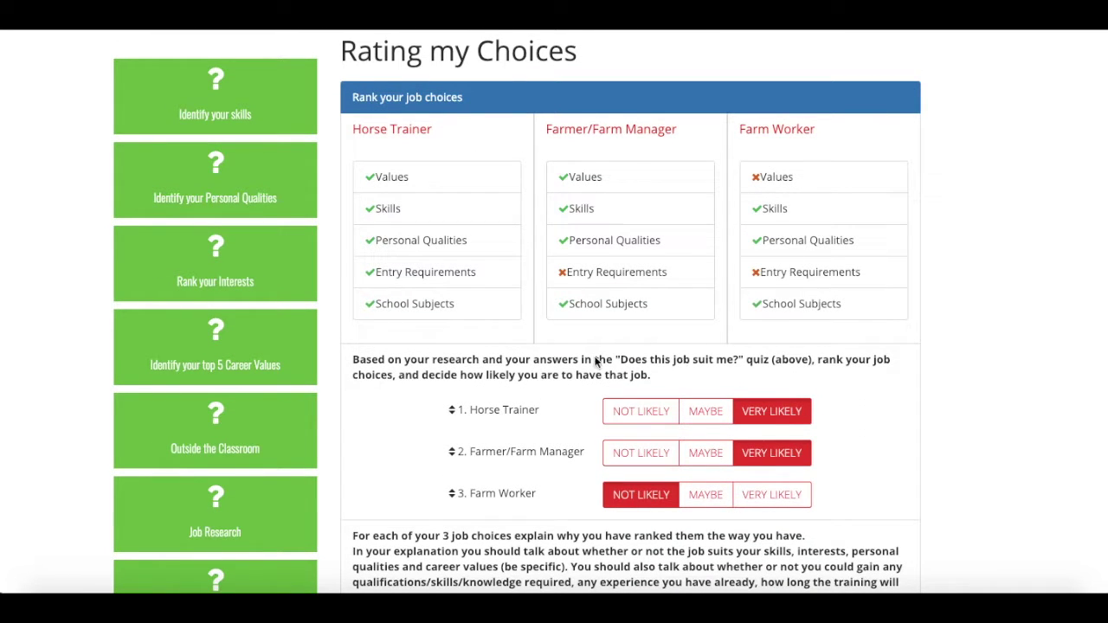
pyautogui.moveTo(490, 408)
pyautogui.mouseDown()
pyautogui.moveTo(487, 450)
pyautogui.moveTo(486, 399)
pyautogui.moveTo(490, 458)
pyautogui.moveTo(488, 425)
pyautogui.mouseUp()
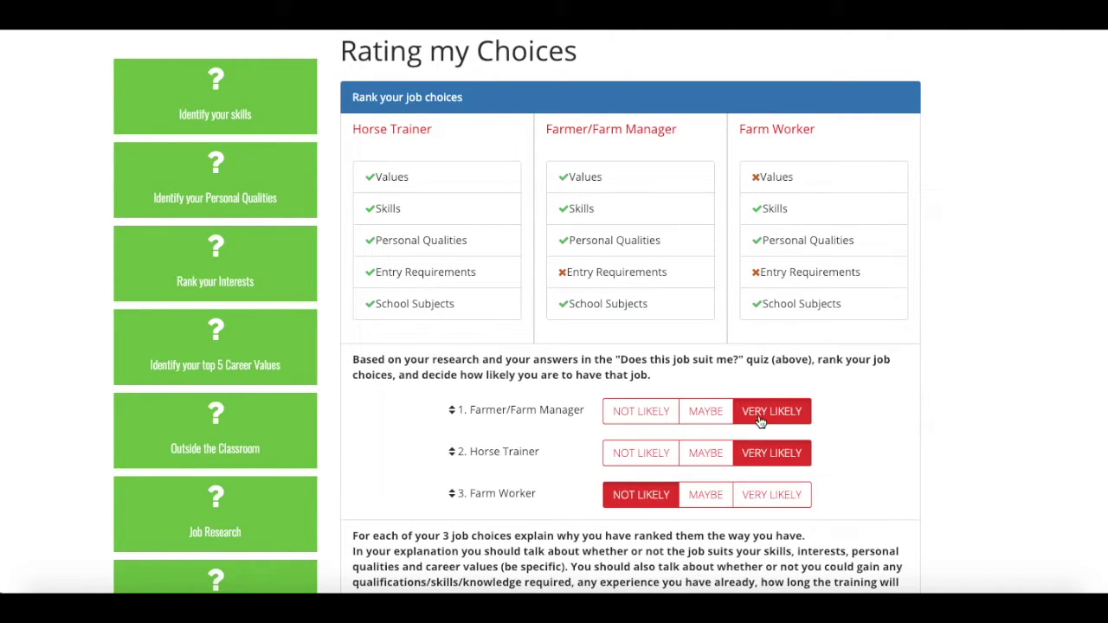
pyautogui.scroll(-2, 862, 440)
pyautogui.scroll(-3, 862, 442)
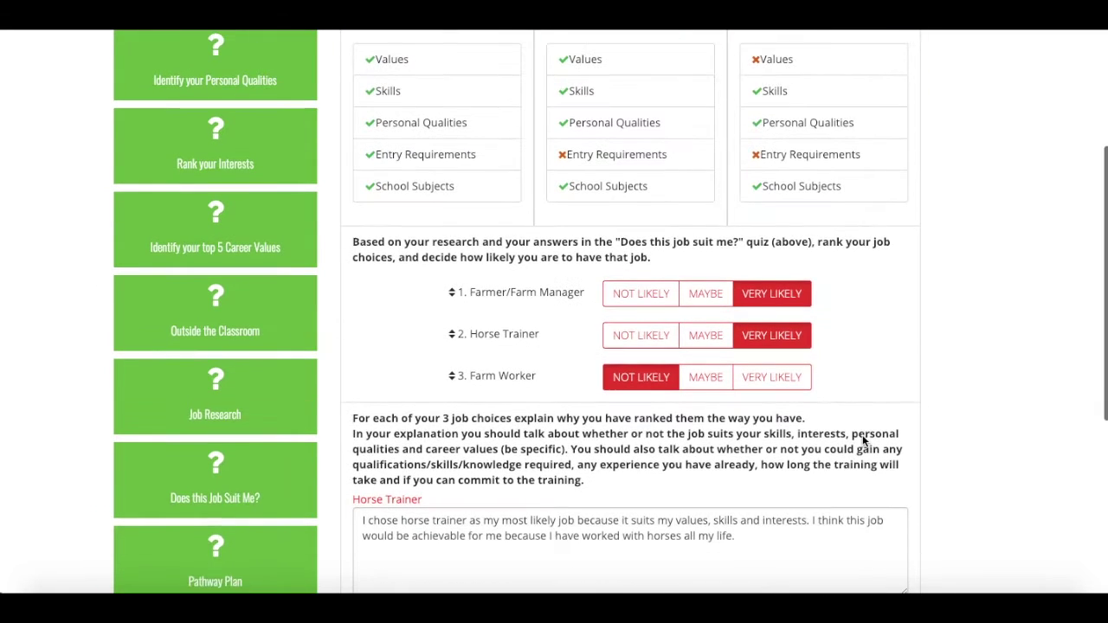
pyautogui.scroll(-1, 862, 442)
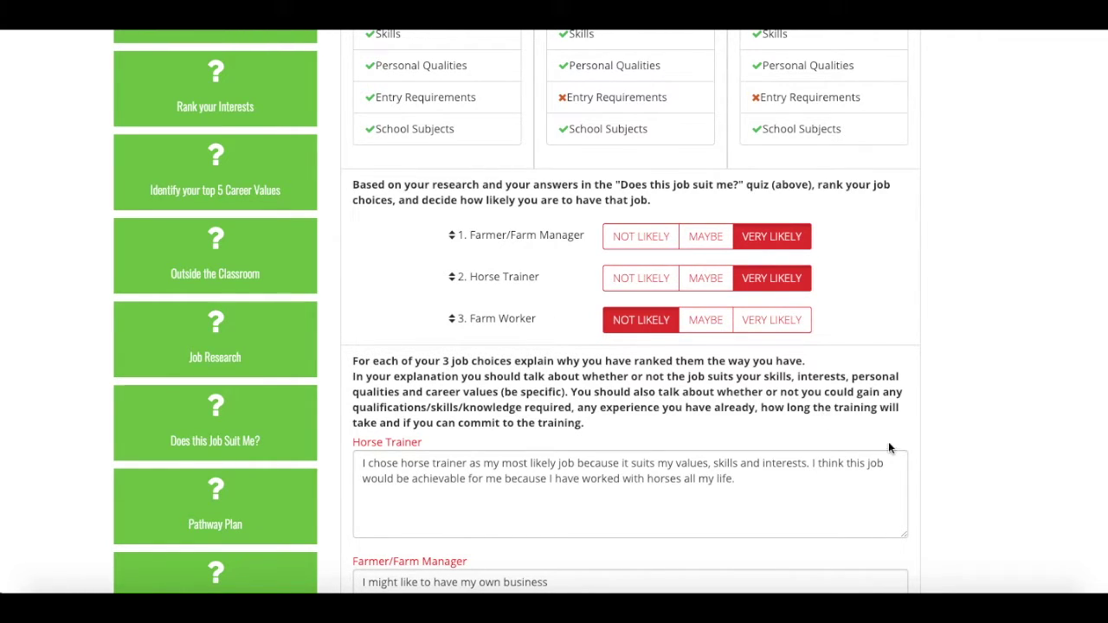
pyautogui.scroll(-3, 892, 443)
pyautogui.scroll(1, 892, 443)
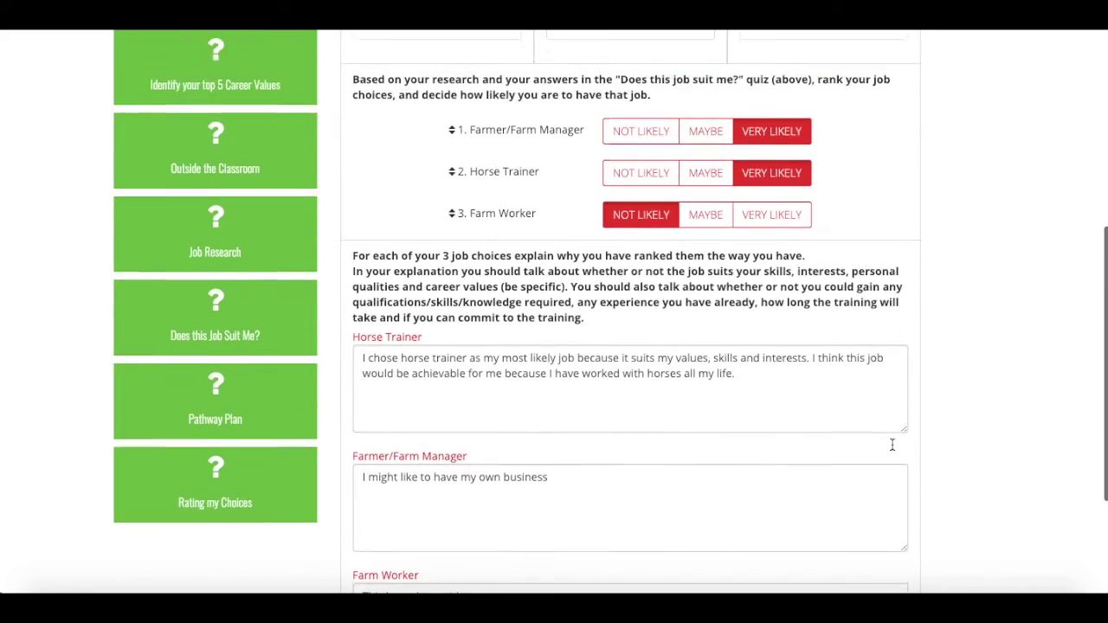
pyautogui.scroll(5, 892, 444)
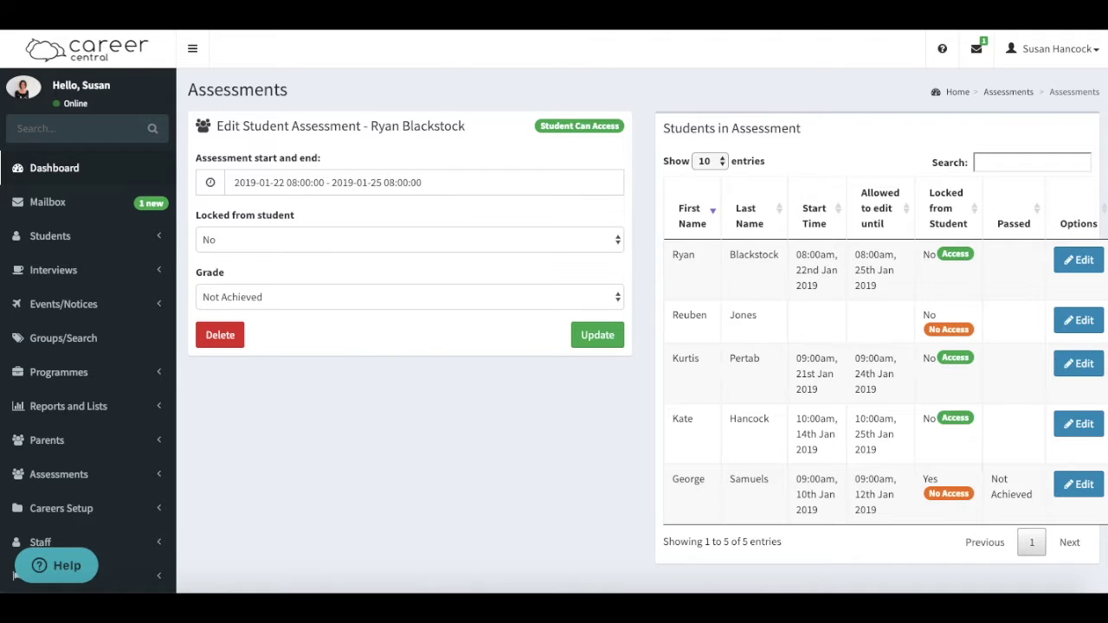
# - Go to View Assessments and mark the student on Explore Career Options and Their Implications
pyautogui.scroll(-1, 57, 449)
pyautogui.click(59, 414)
pyautogui.click(61, 433)
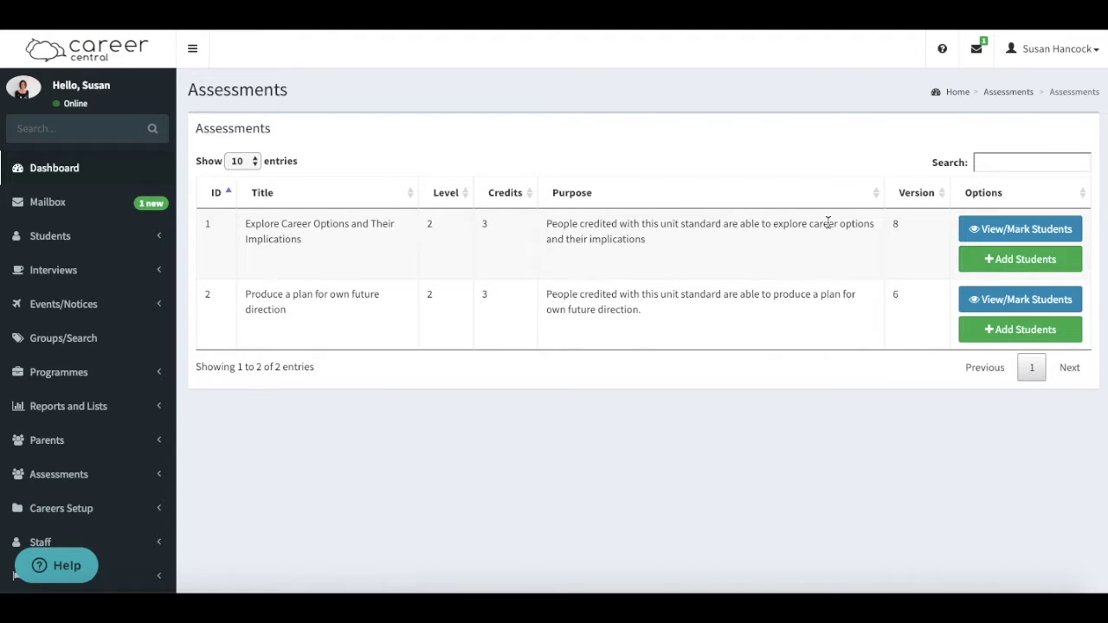
pyautogui.click(1009, 229)
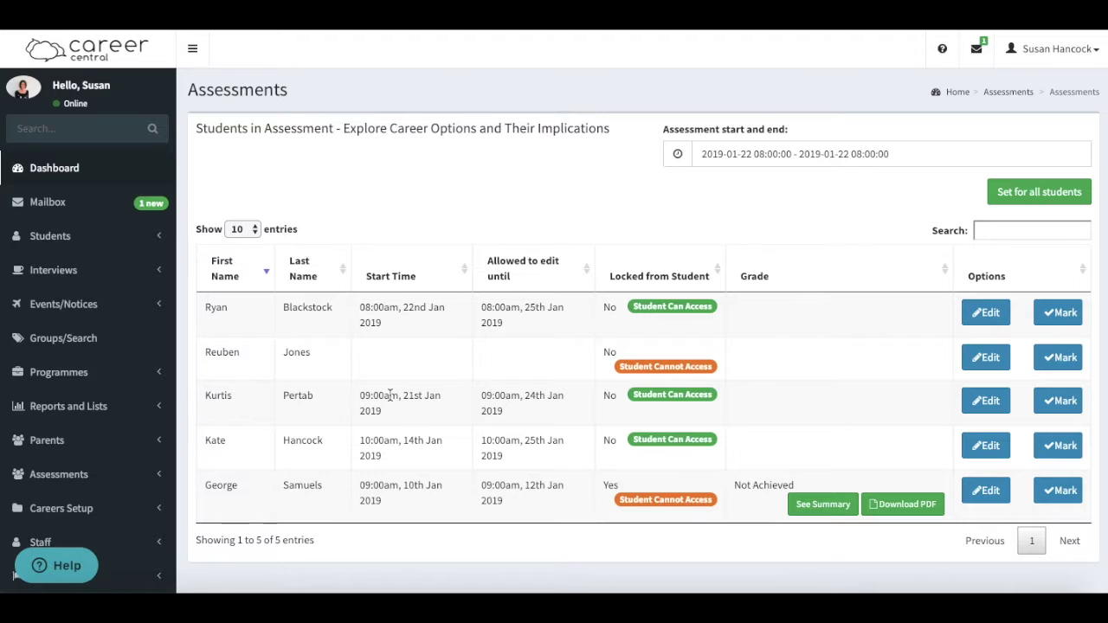
pyautogui.click(1061, 403)
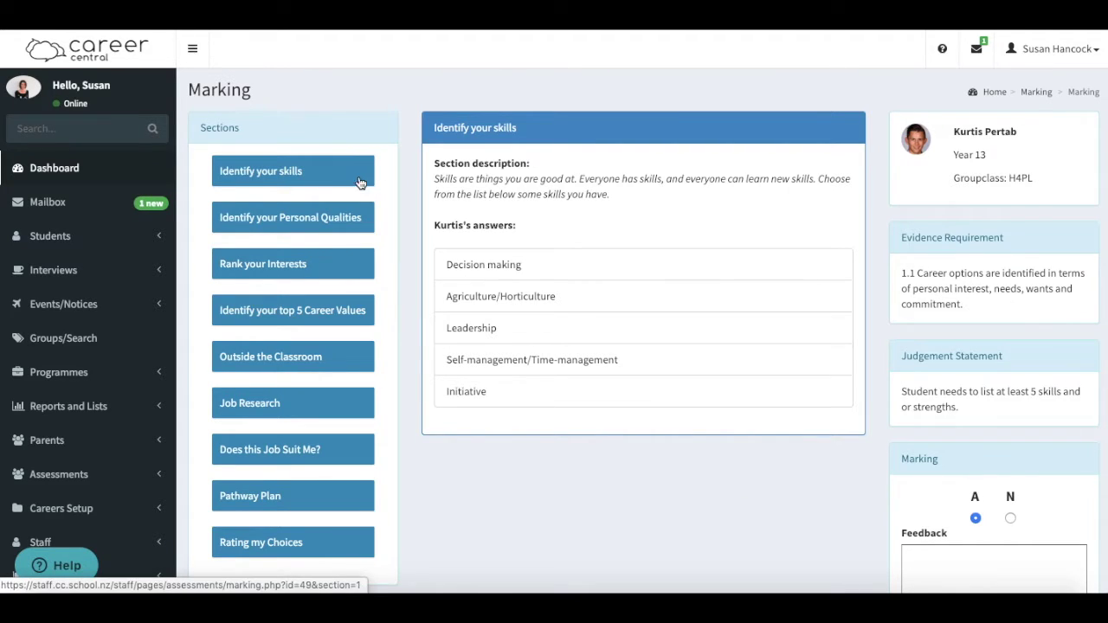
# - Review the Personal Qualities and Rank your Interests answers, mark the section A, and save
pyautogui.click(332, 230)
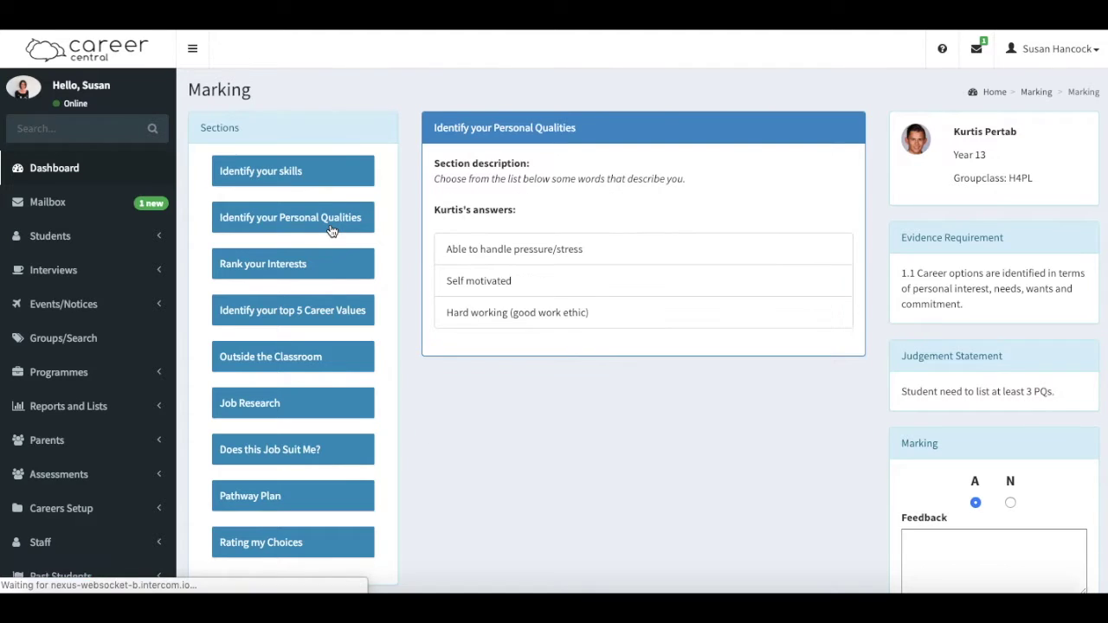
pyautogui.click(314, 265)
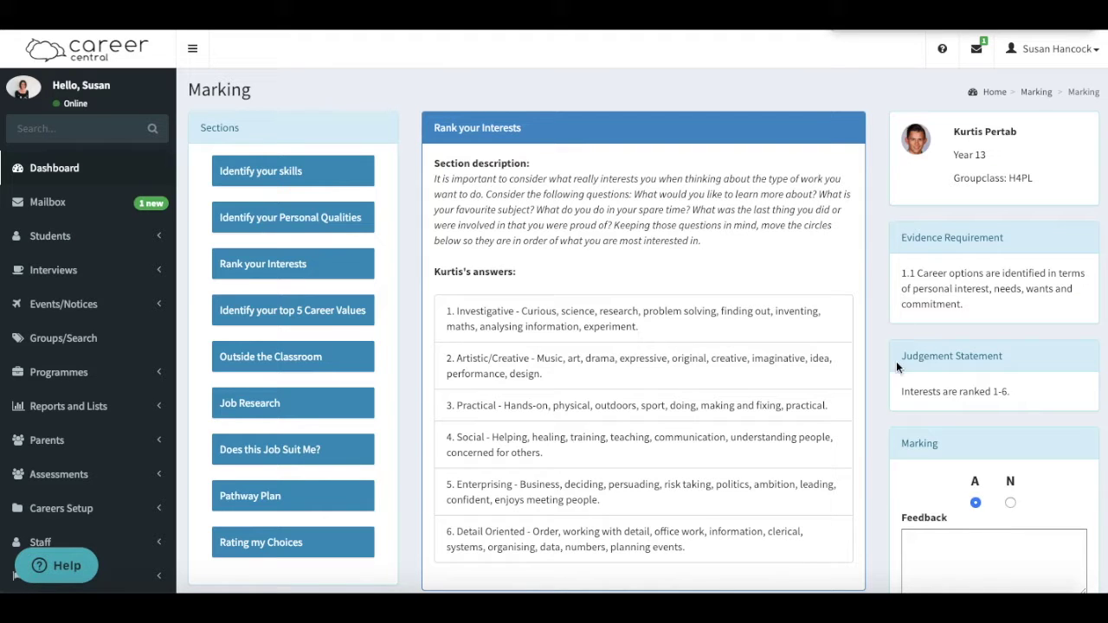
pyautogui.scroll(-2, 888, 433)
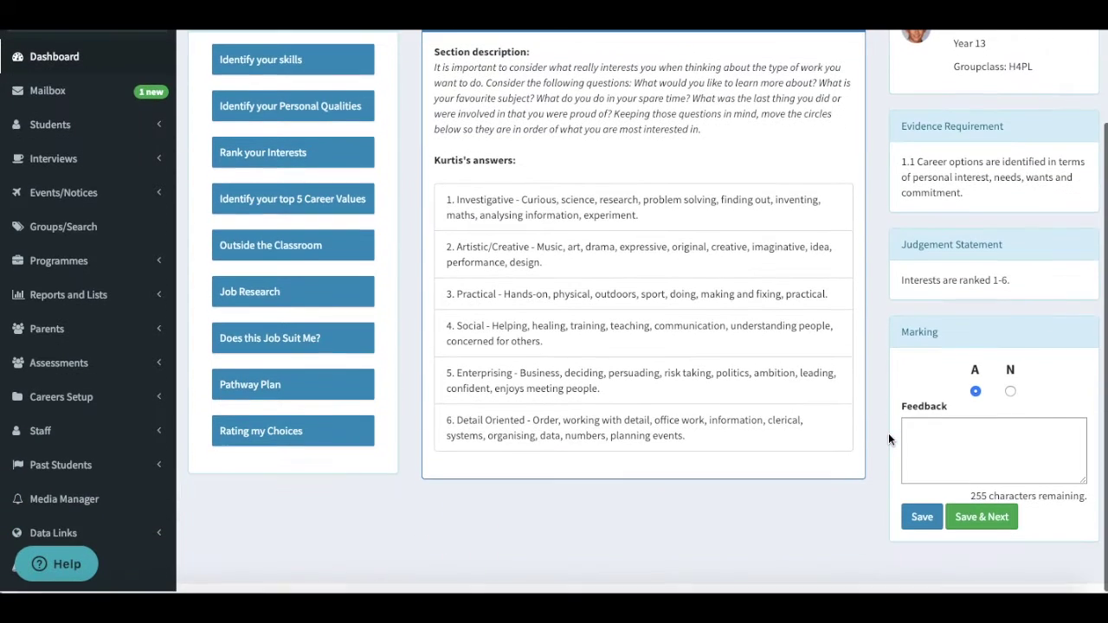
pyautogui.click(1010, 394)
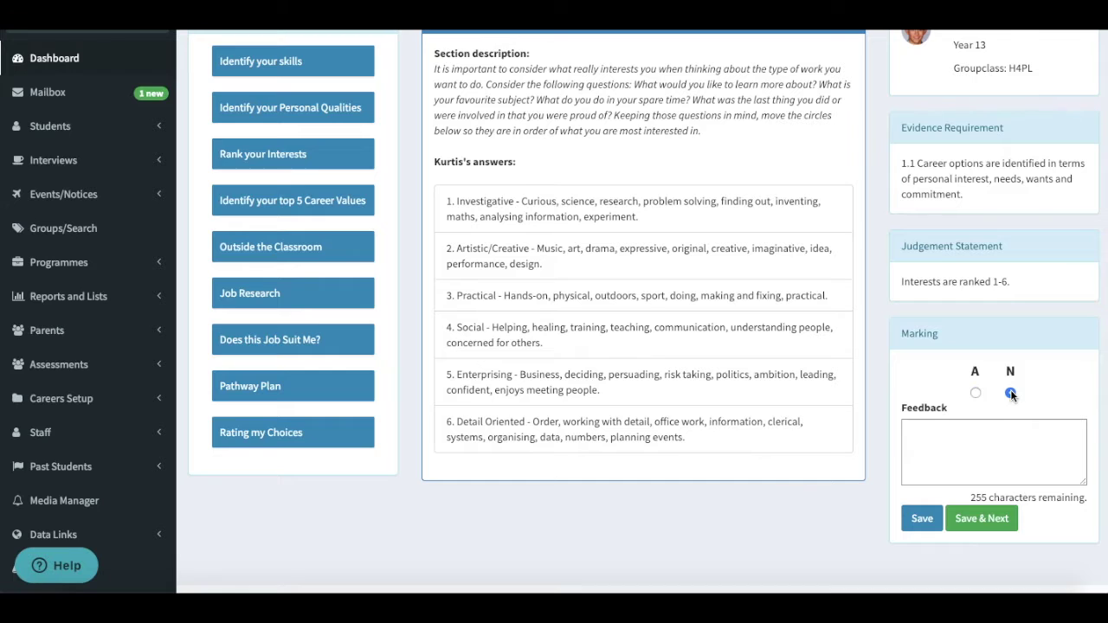
pyautogui.click(975, 393)
pyautogui.click(966, 523)
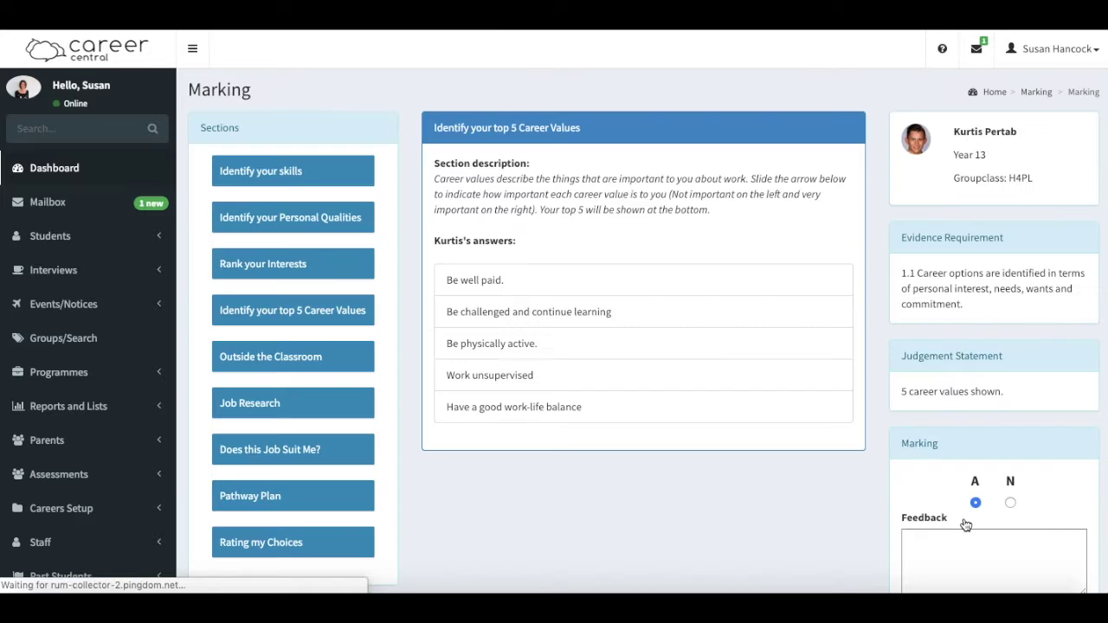
# - Save the Career Values mark, then finish marking at the Rating my Choices section
pyautogui.scroll(-2, 754, 553)
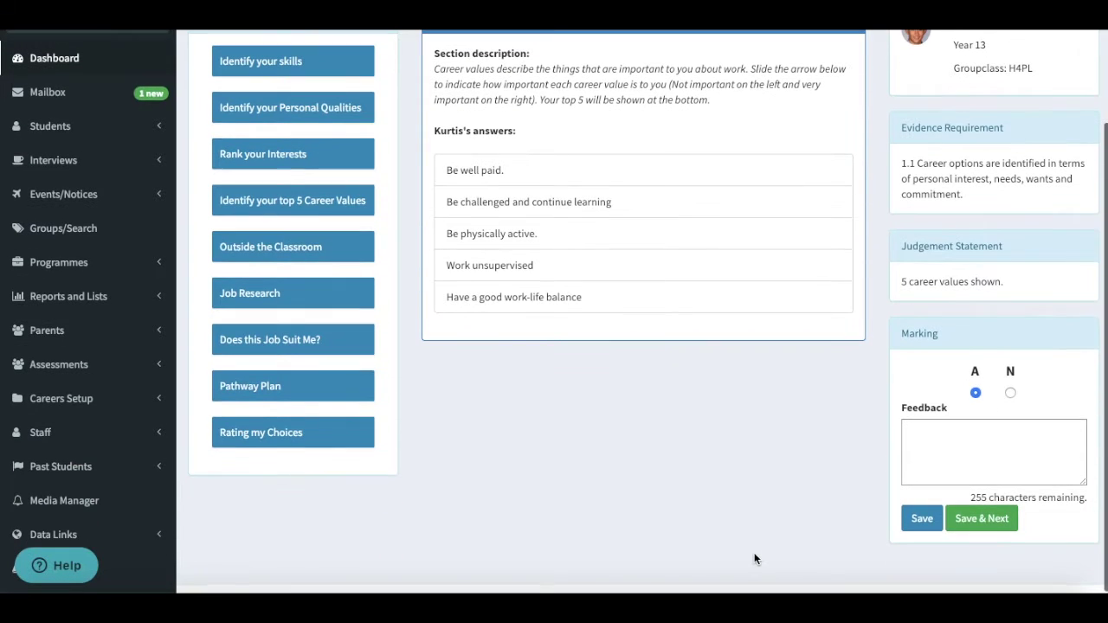
pyautogui.click(967, 518)
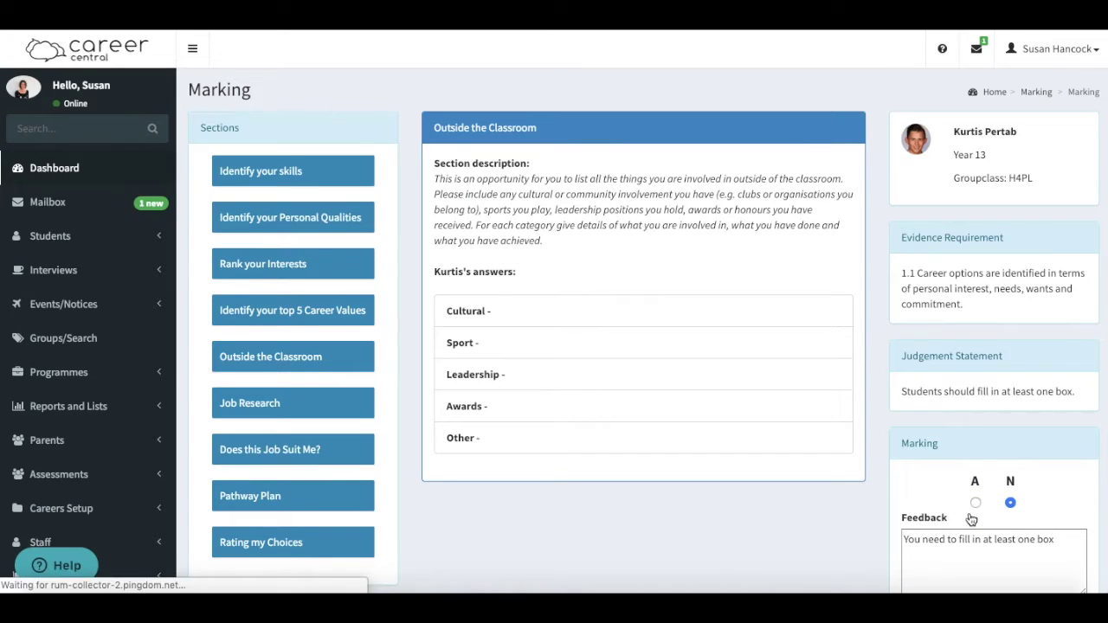
pyautogui.scroll(-2, 771, 522)
pyautogui.click(290, 431)
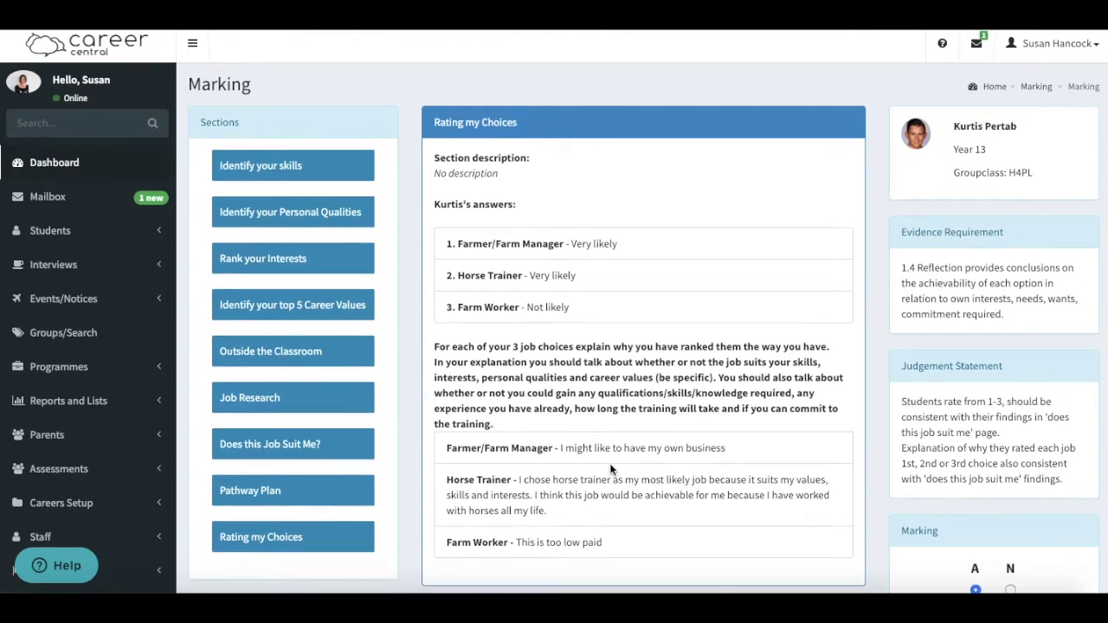
pyautogui.scroll(-3, 609, 463)
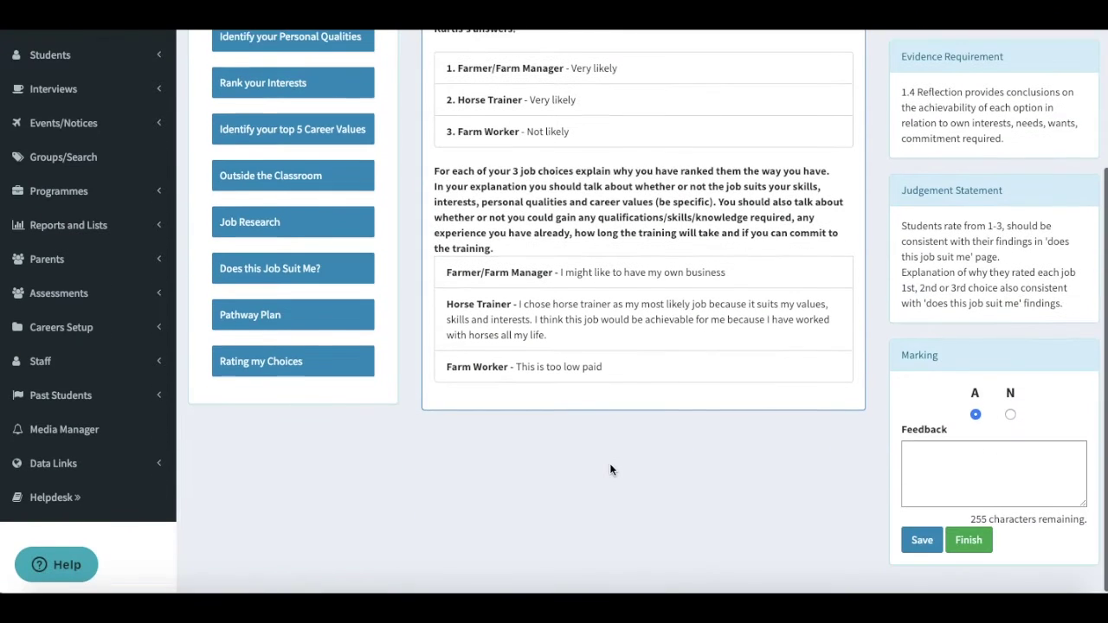
pyautogui.click(969, 544)
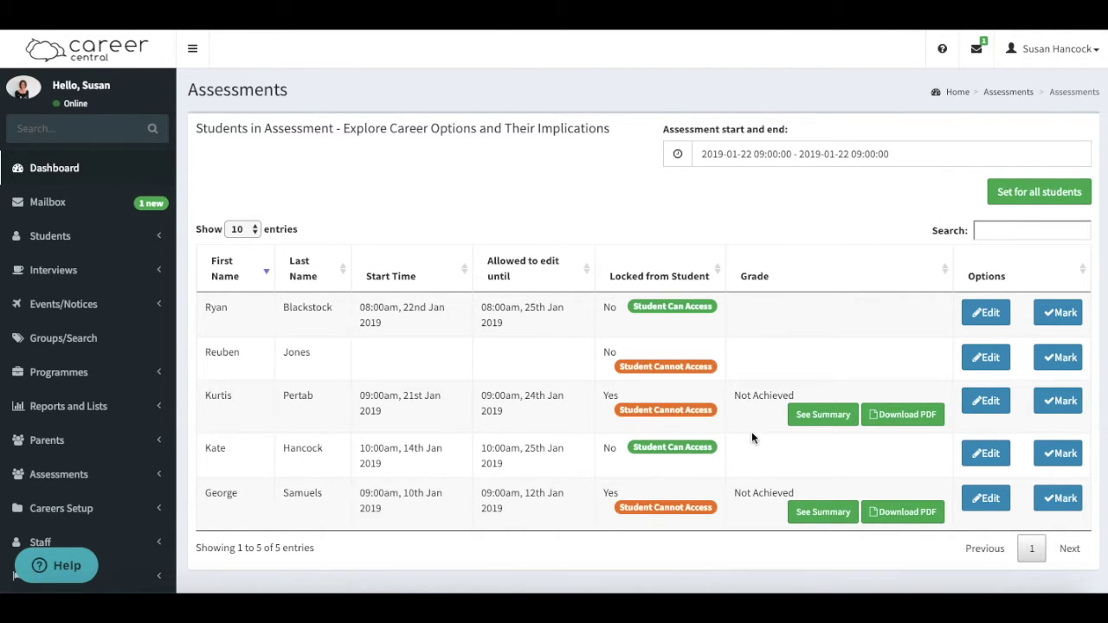
# - Check the student's summary of results, then download their Explore Career Options assessment PDF
pyautogui.click(811, 415)
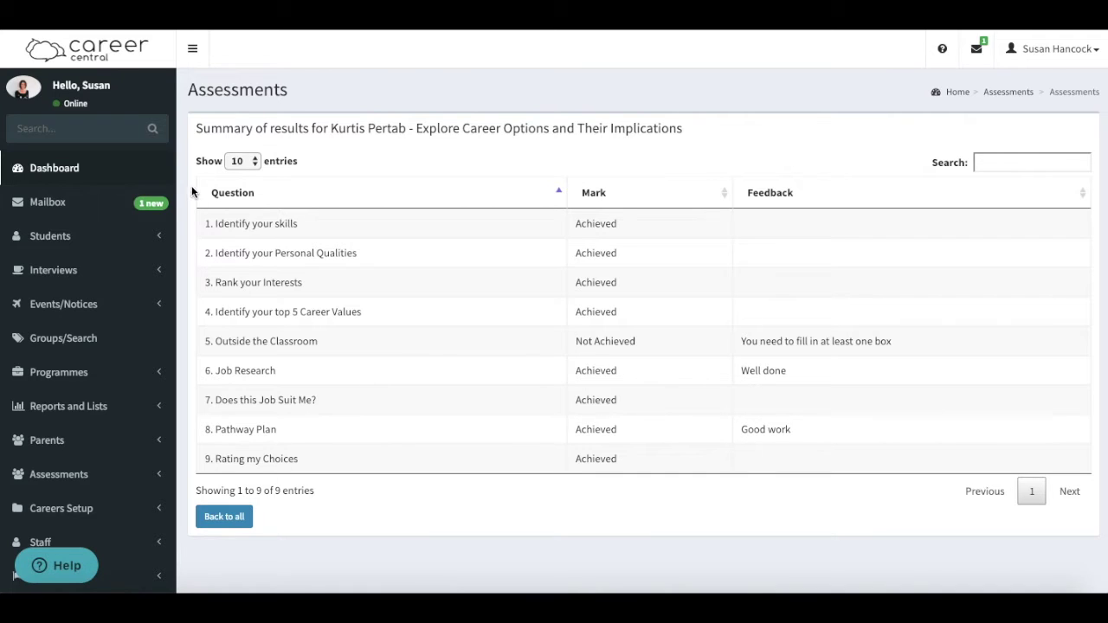
pyautogui.hotkey('alt', 'Left')
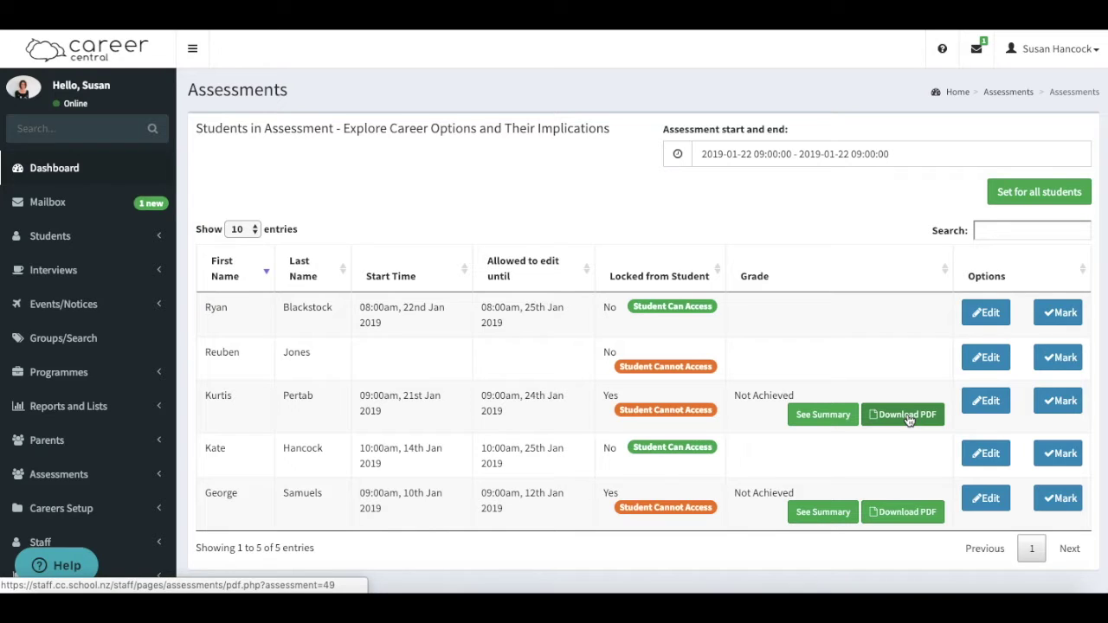
pyautogui.click(902, 416)
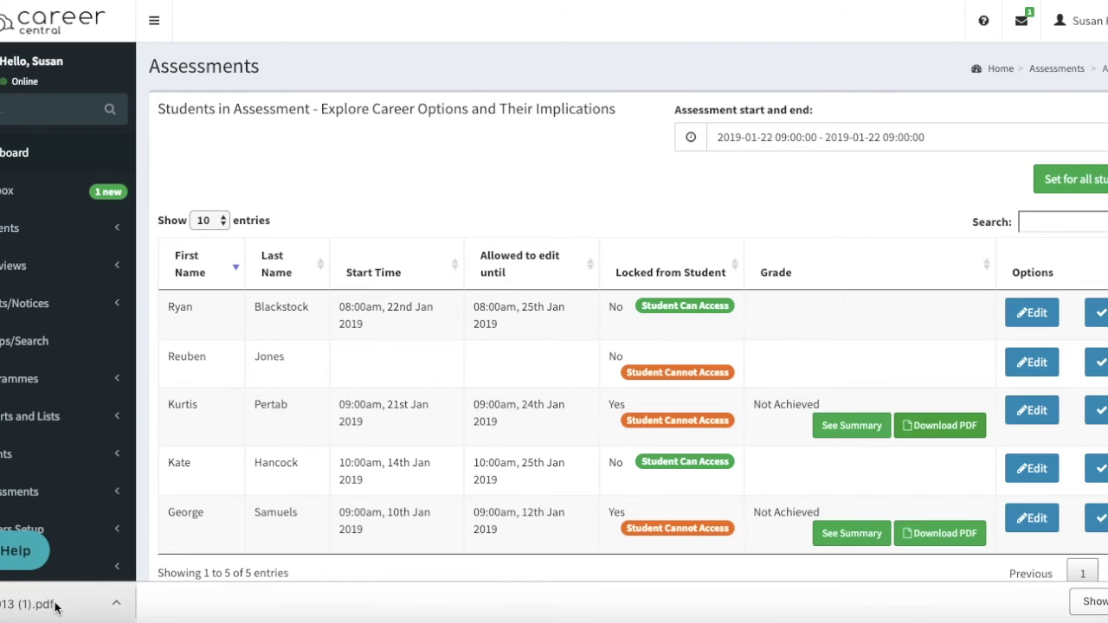
# - Open the downloaded 17-page Explore Career Options and Their Implications PDF and scroll through it
pyautogui.click(55, 606)
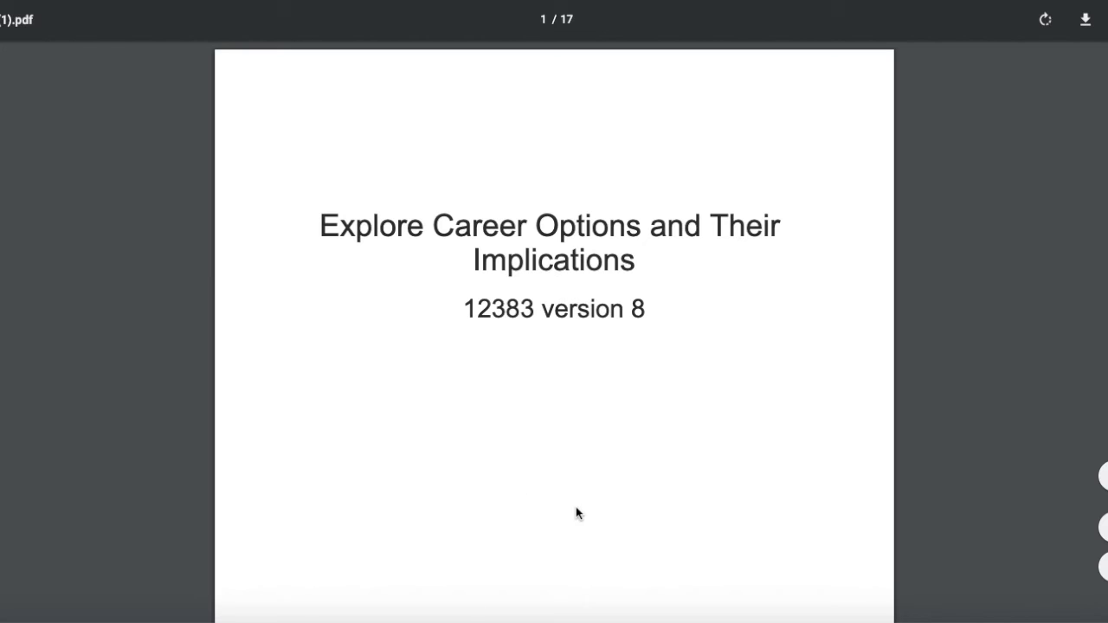
pyautogui.scroll(-5, 576, 511)
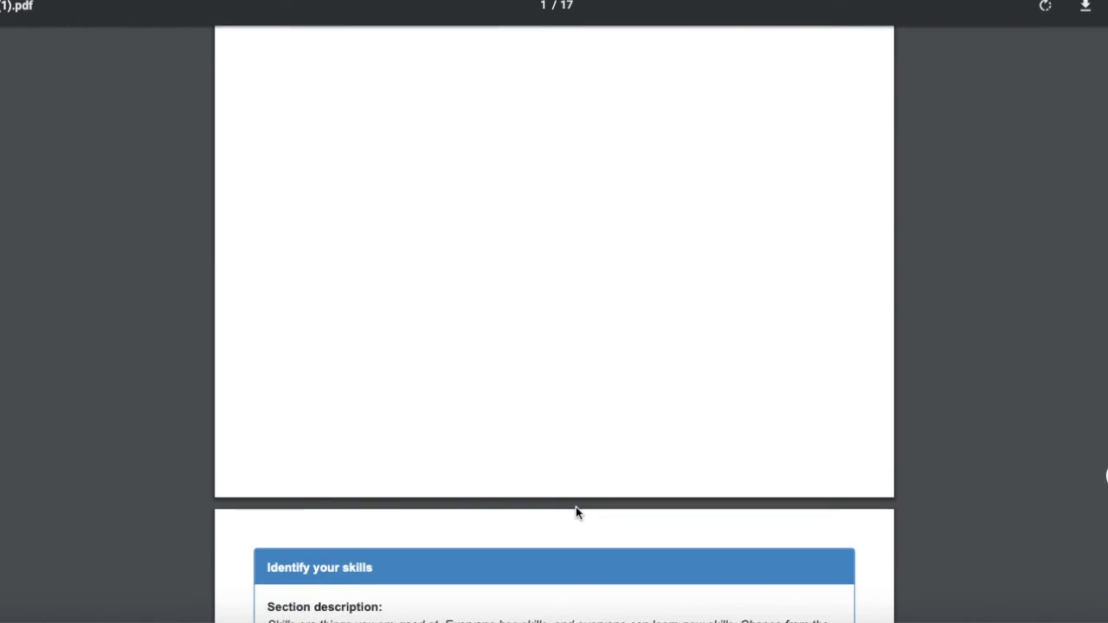